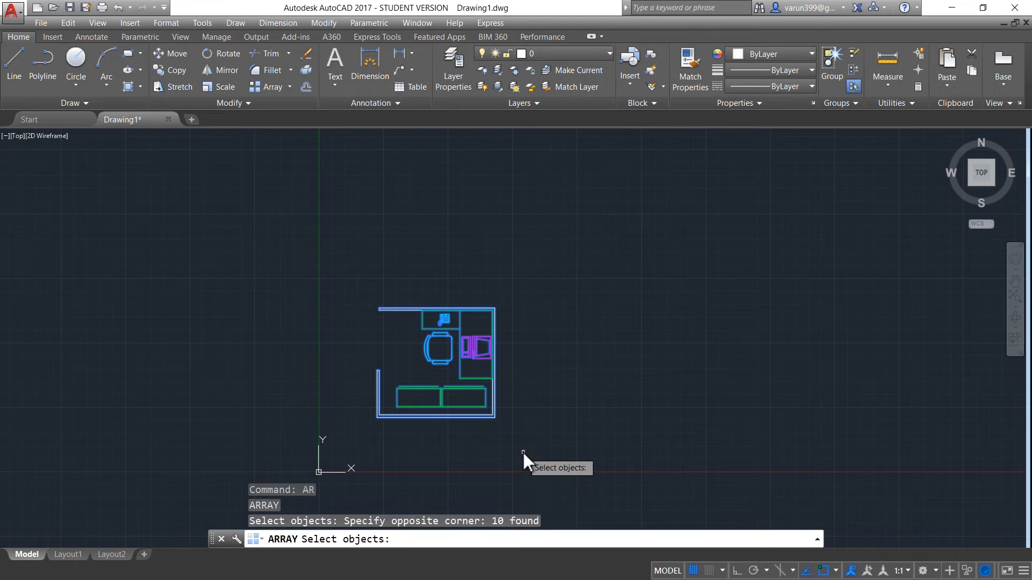
# Step: Start a rectangular array from the selected office cubicle objects
pyautogui.press('Return')
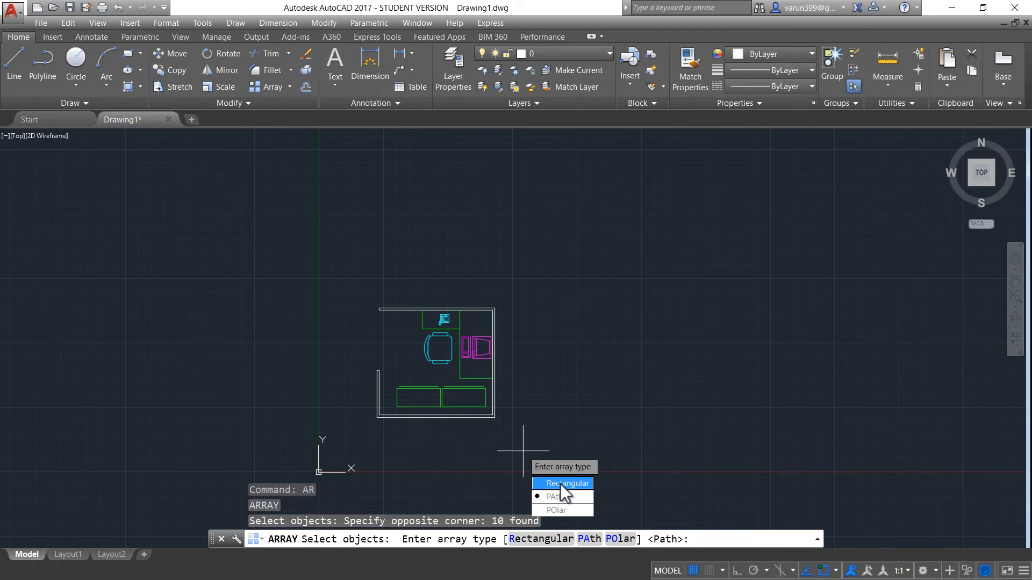
pyautogui.write('r')
pyautogui.press('Return')
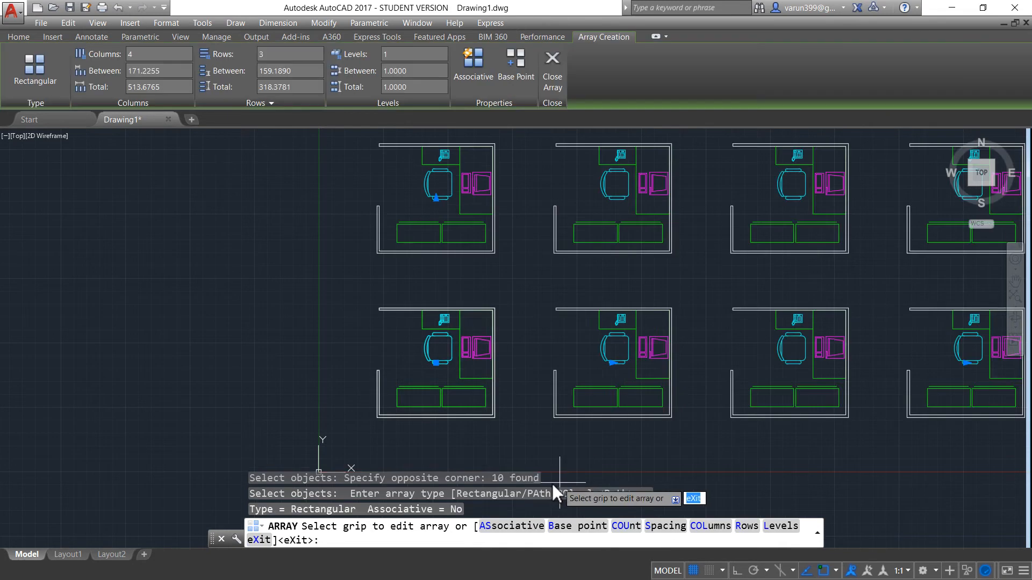
pyautogui.scroll(-5, 548, 421)
pyautogui.scroll(2, 579, 412)
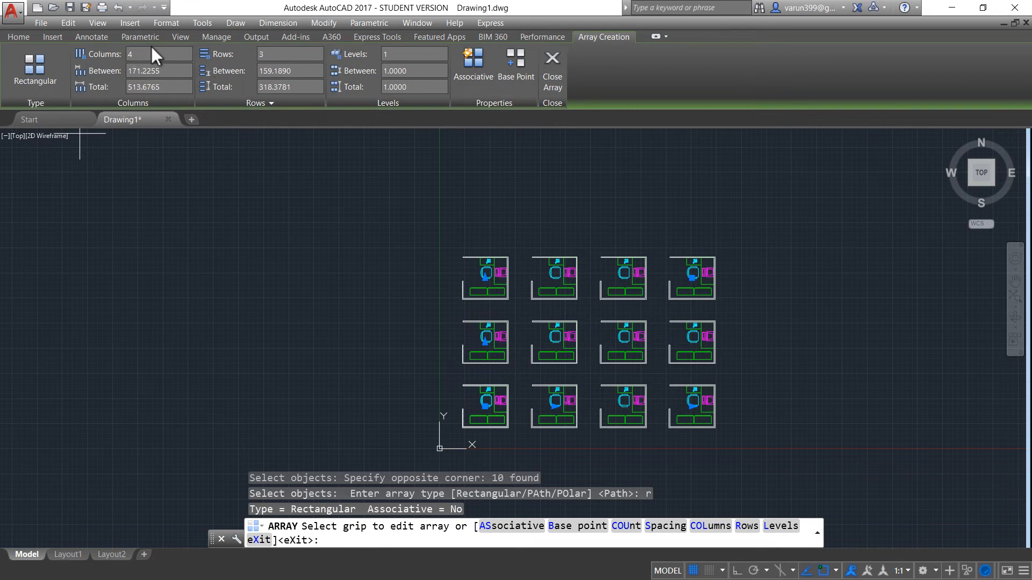
# Step: Set the cubicle array to 8 columns and 7 rows
pyautogui.click(163, 54)
pyautogui.write('8')
pyautogui.press('Return')
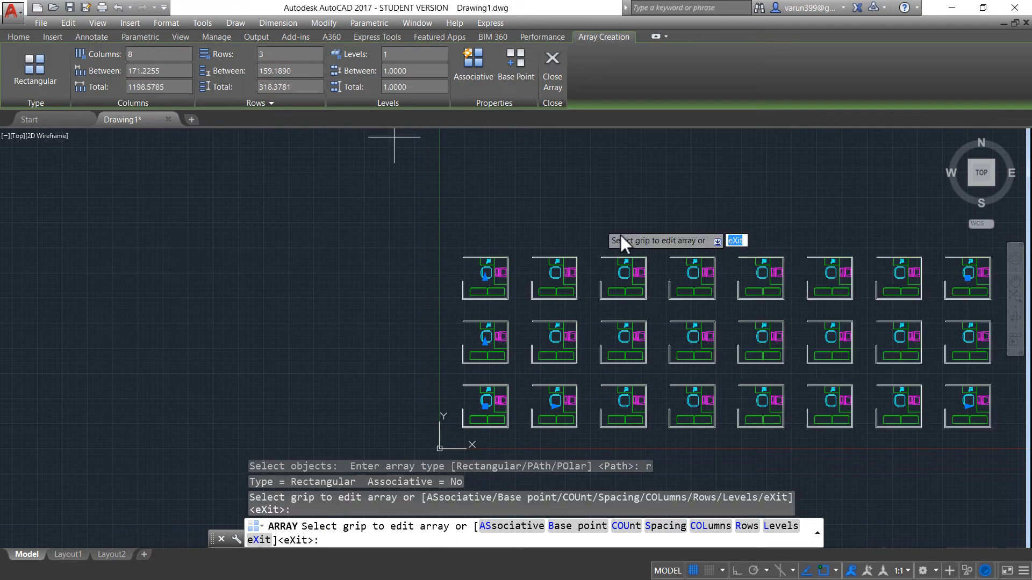
pyautogui.moveTo(810, 383); pyautogui.dragTo(584, 363, button='middle')
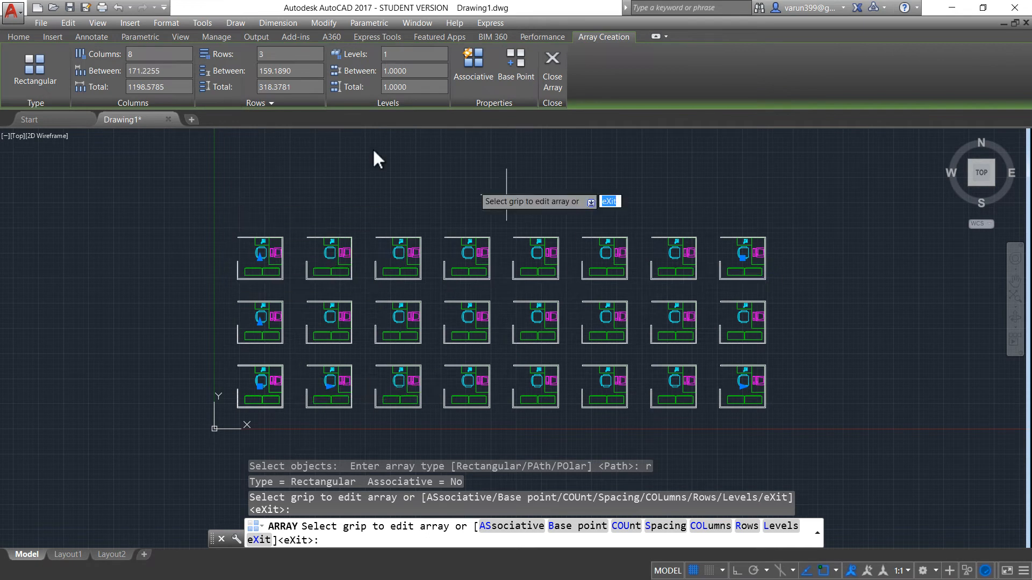
pyautogui.click(277, 54)
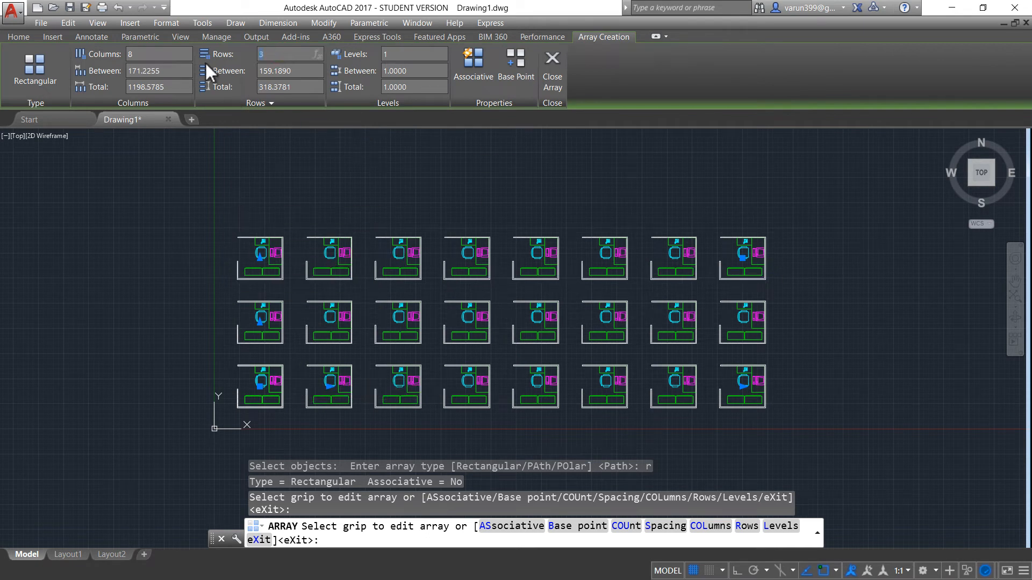
pyautogui.write('7')
pyautogui.press('Return')
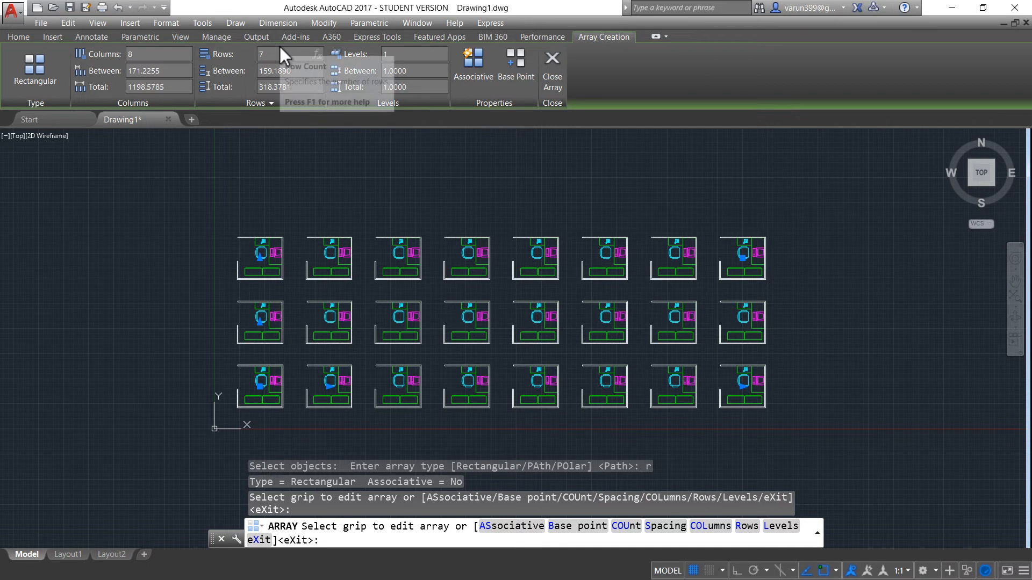
pyautogui.scroll(-2, 602, 275)
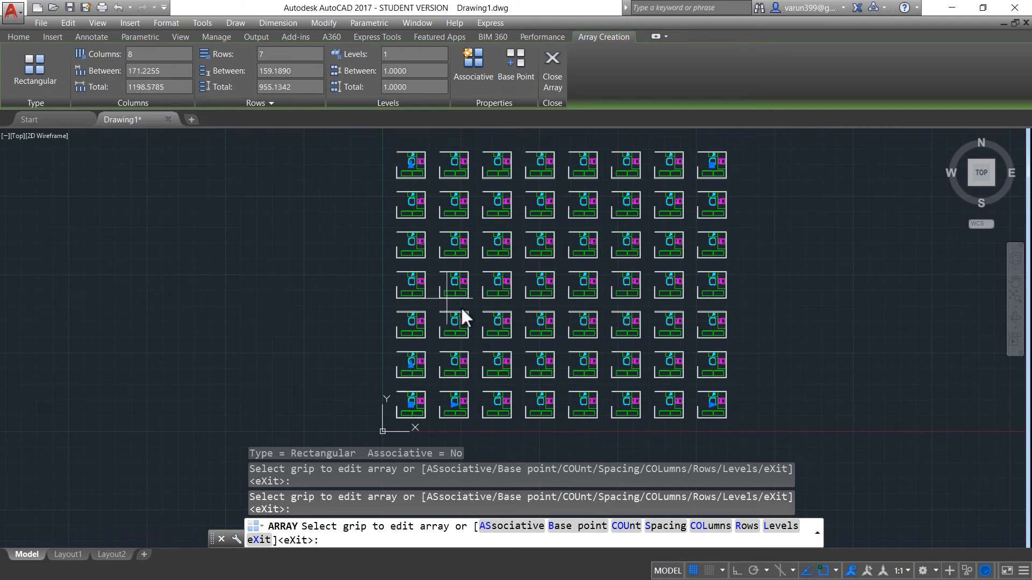
# Step: Examine the array's base, row-spacing, column-spacing and count grips on its outer cubicles
pyautogui.scroll(4, 424, 430)
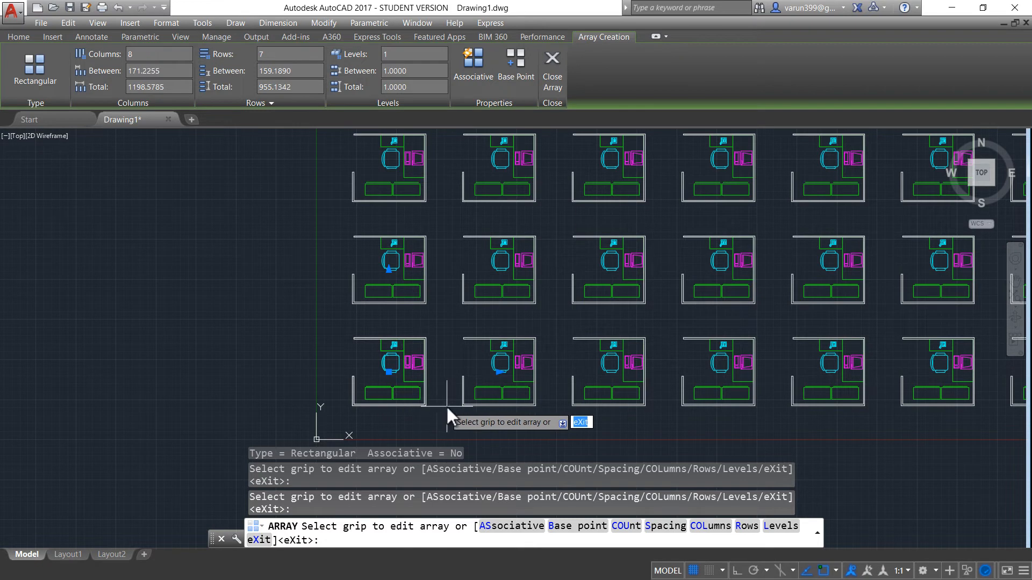
pyautogui.scroll(-3, 370, 339)
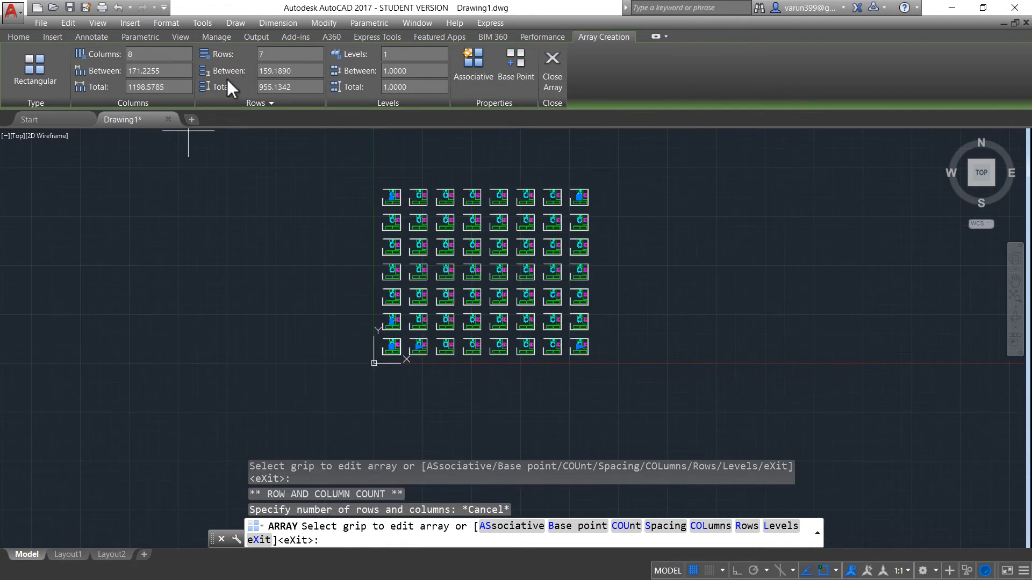
pyautogui.scroll(3, 390, 342)
pyautogui.scroll(2, 390, 341)
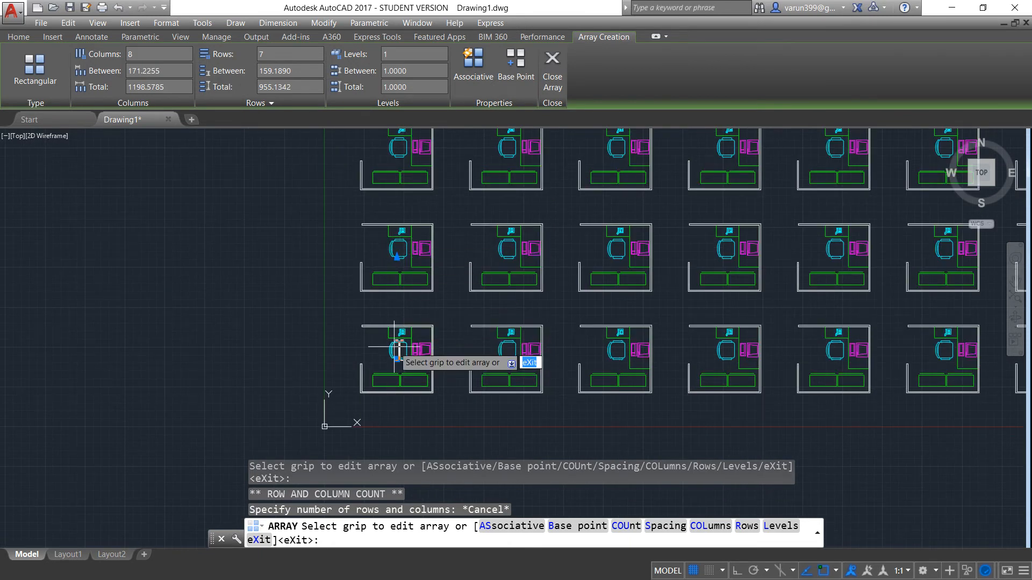
pyautogui.press('ctrl')
pyautogui.press('ctrl')
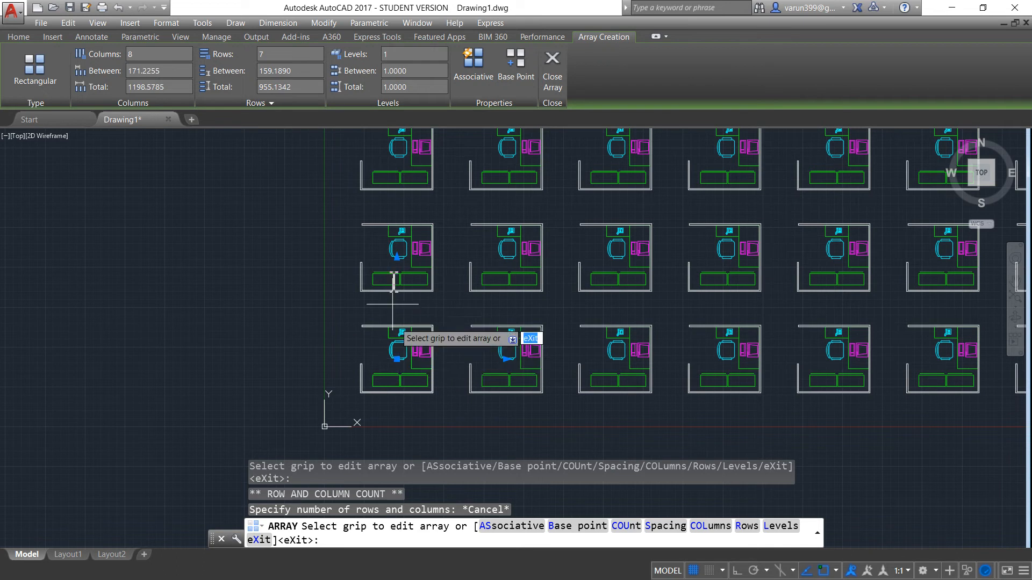
pyautogui.press('ctrl')
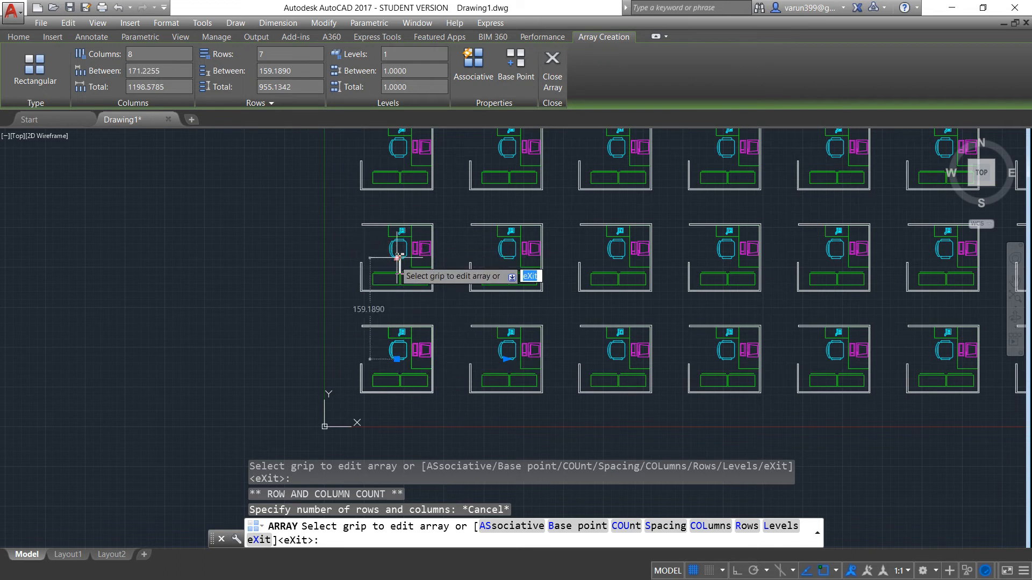
pyautogui.press('ctrl')
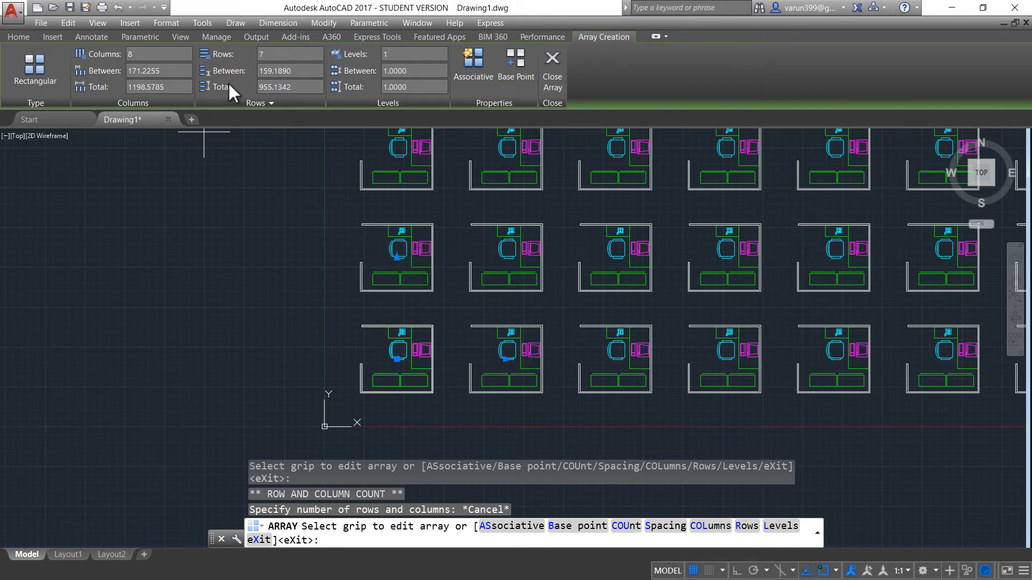
pyautogui.scroll(-4, 329, 335)
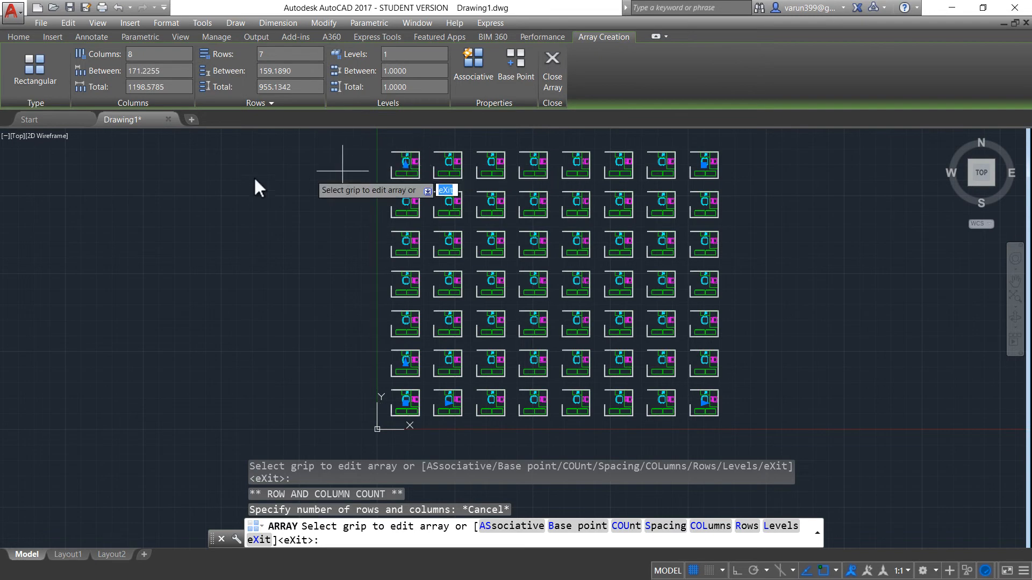
# Step: Make the cubicle array associative and finish creating it
pyautogui.click(480, 83)
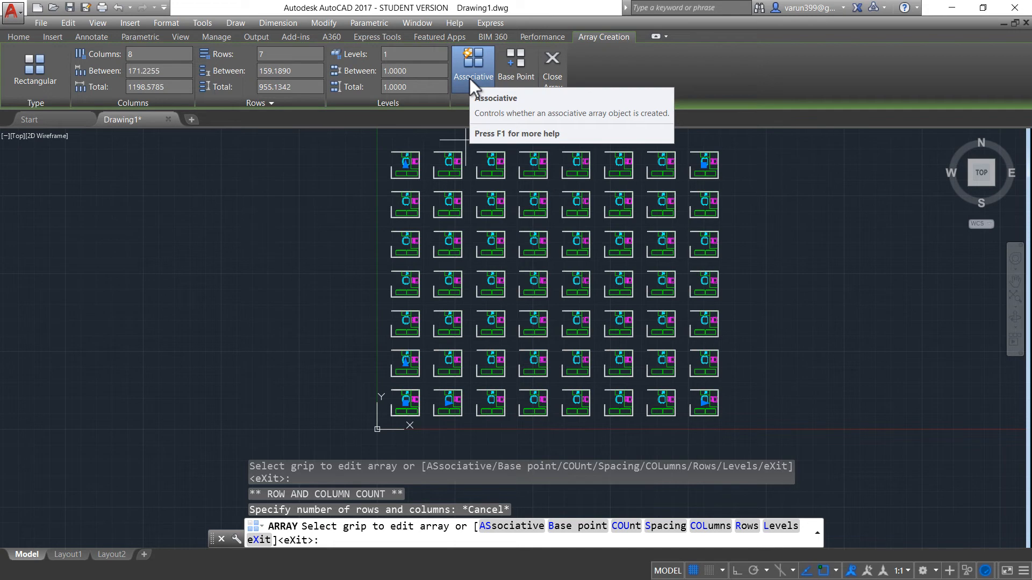
pyautogui.click(549, 83)
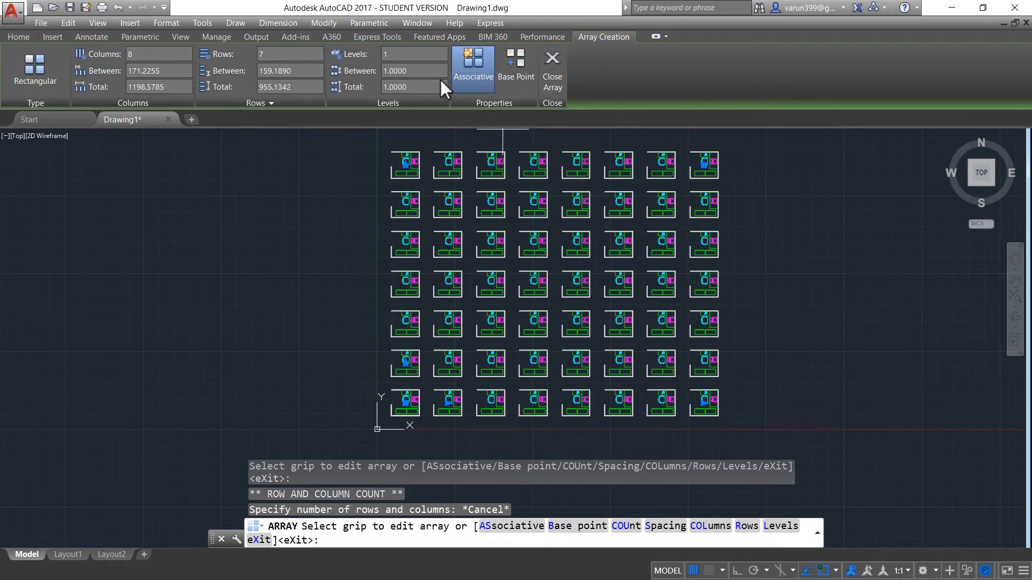
pyautogui.click(553, 80)
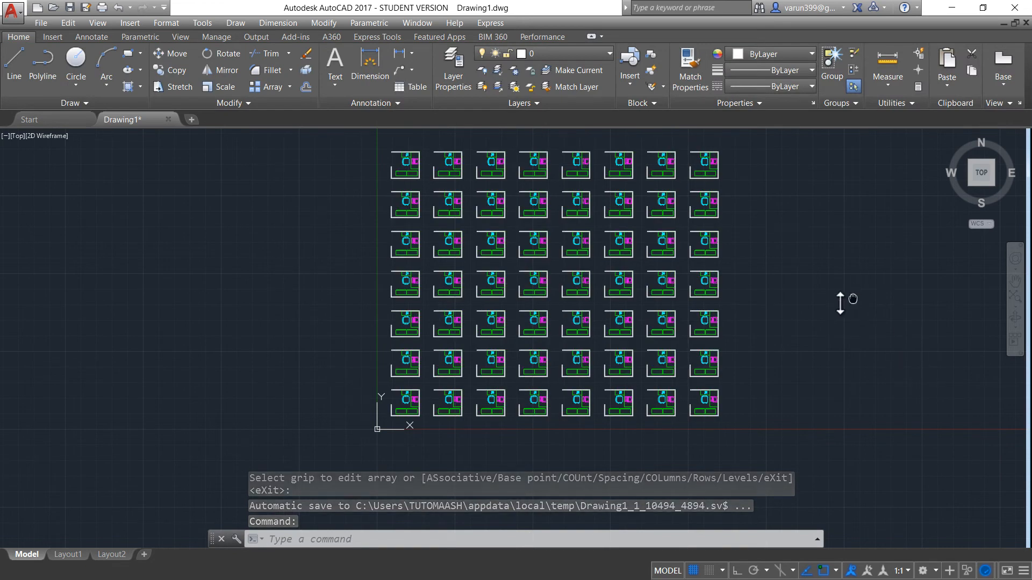
pyautogui.moveTo(852, 299); pyautogui.dragTo(803, 320, button='middle')
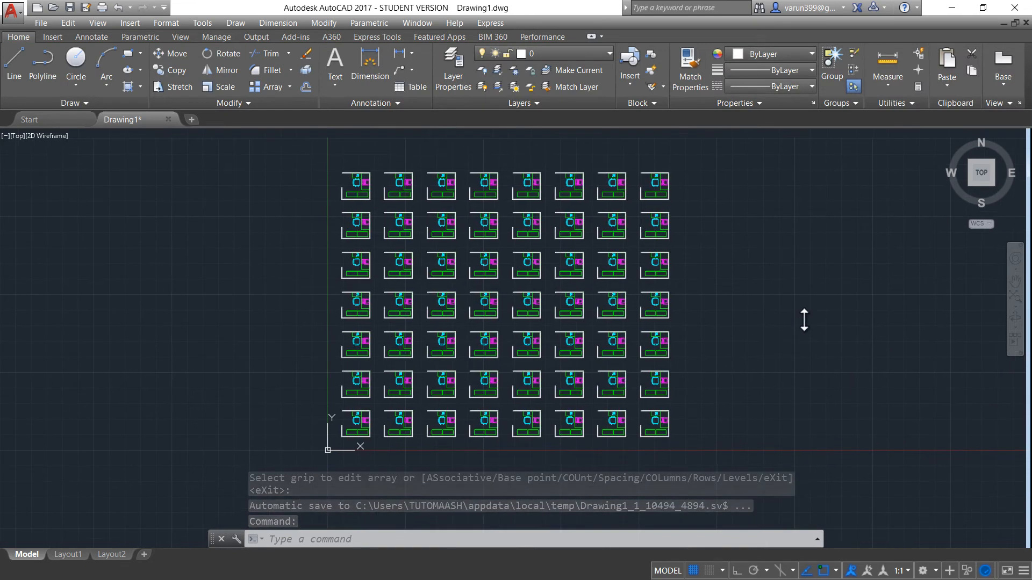
# Step: Stretch the associative array with its grips to a column spacing of about 457 and a row spacing of about 523
pyautogui.click(527, 277)
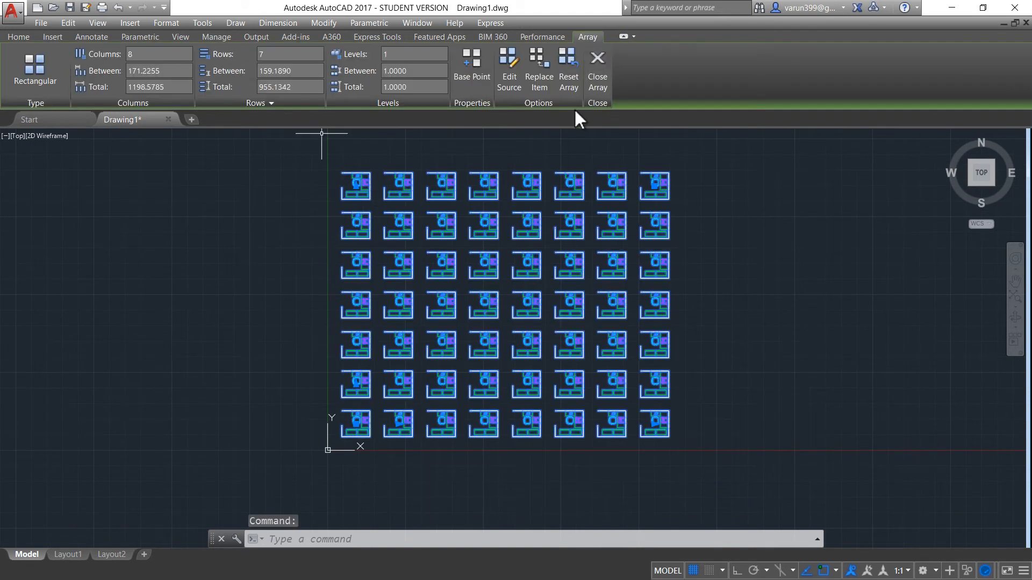
pyautogui.click(398, 425)
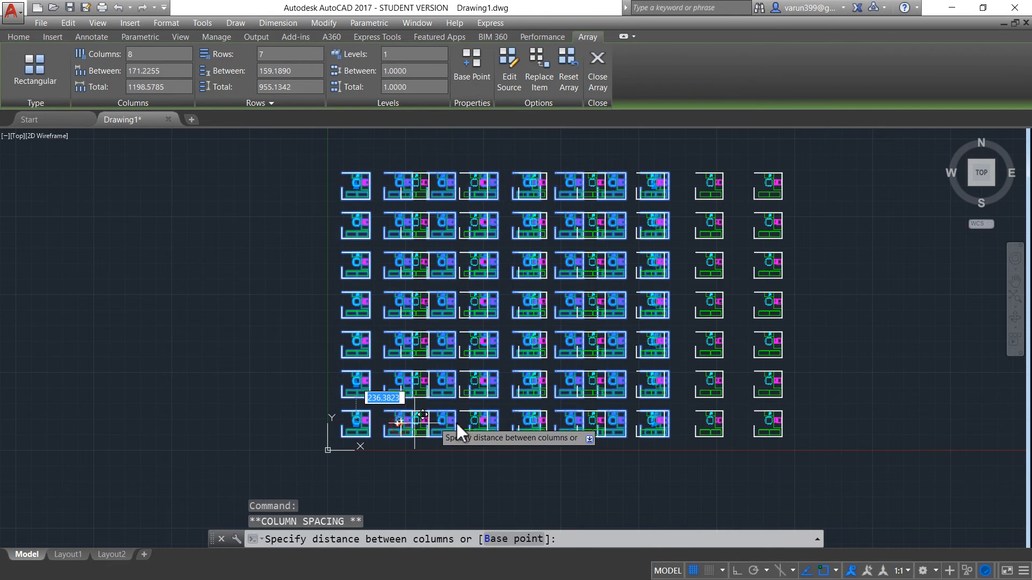
pyautogui.click(464, 423)
pyautogui.click(354, 379)
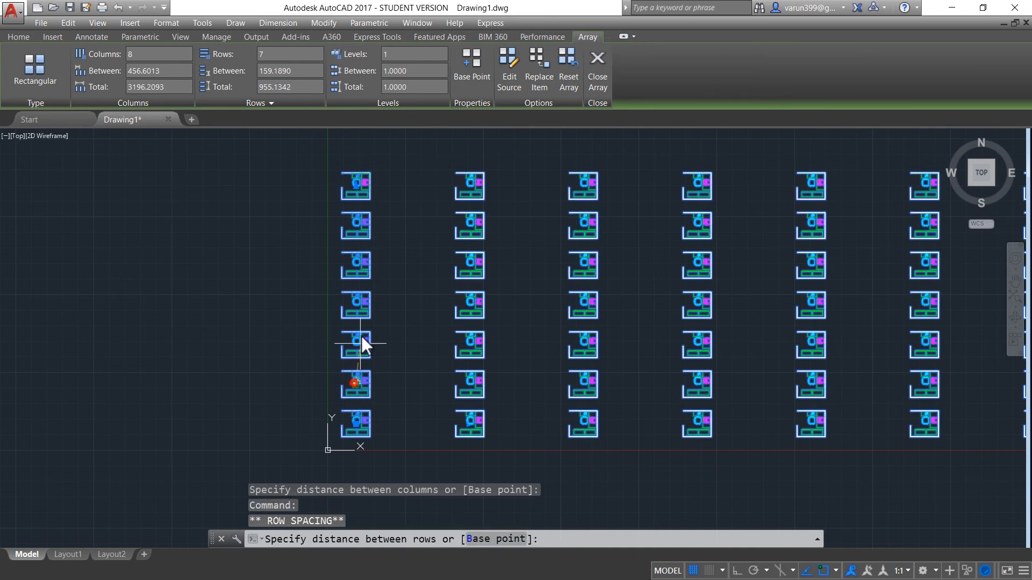
pyautogui.click(361, 290)
pyautogui.scroll(-3, 523, 356)
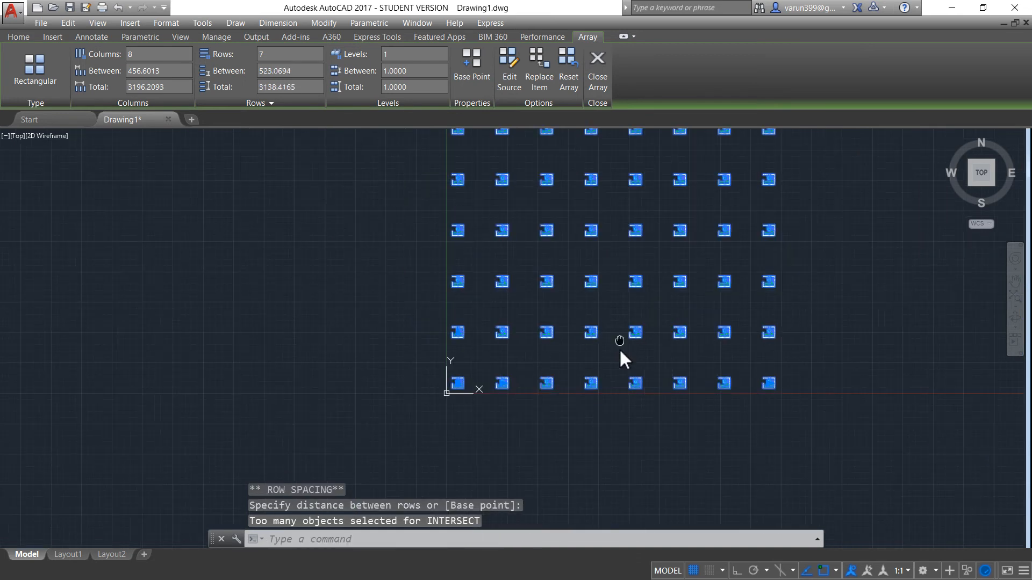
pyautogui.moveTo(617, 340); pyautogui.dragTo(601, 391, button='middle')
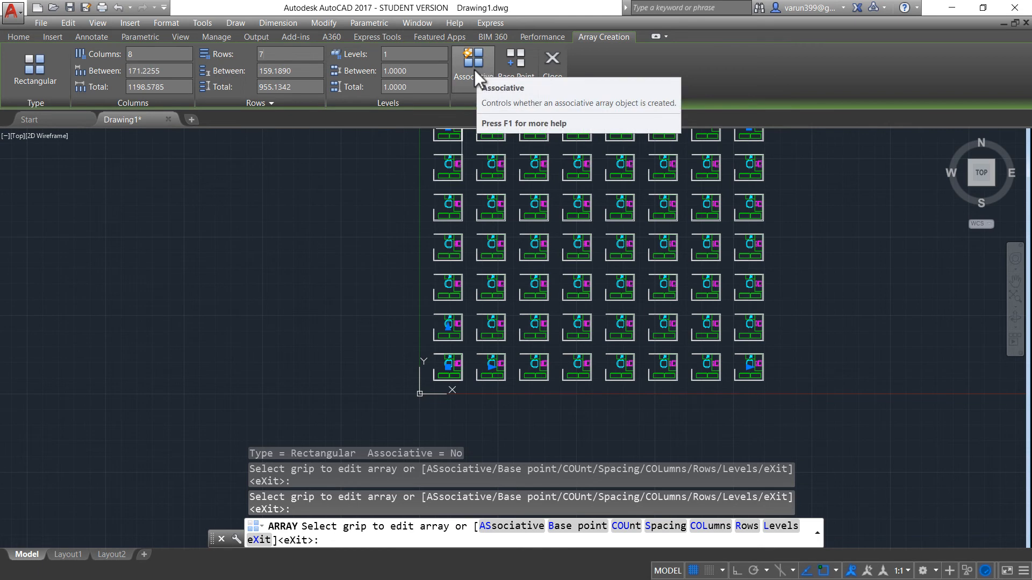
# Step: Finish the non-associative array and erase the cubicle in the third row from the top, third column
pyautogui.click(557, 72)
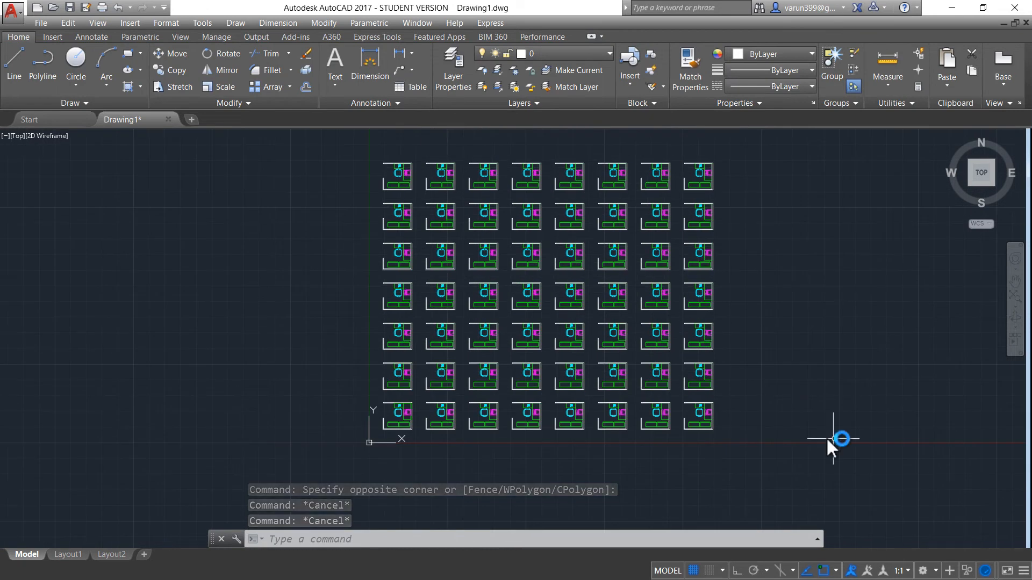
pyautogui.click(502, 234)
pyautogui.click(462, 279)
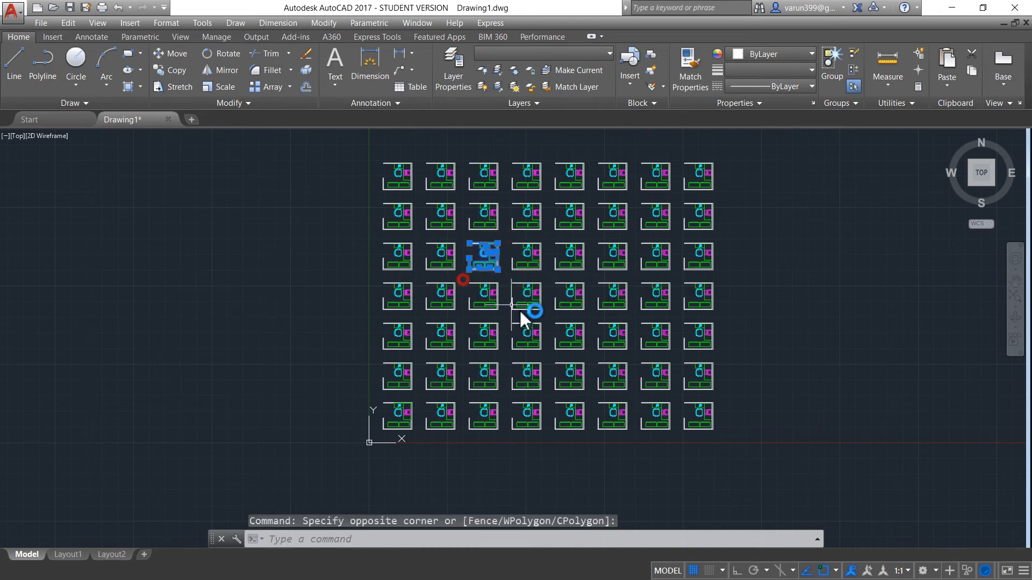
pyautogui.press('Delete')
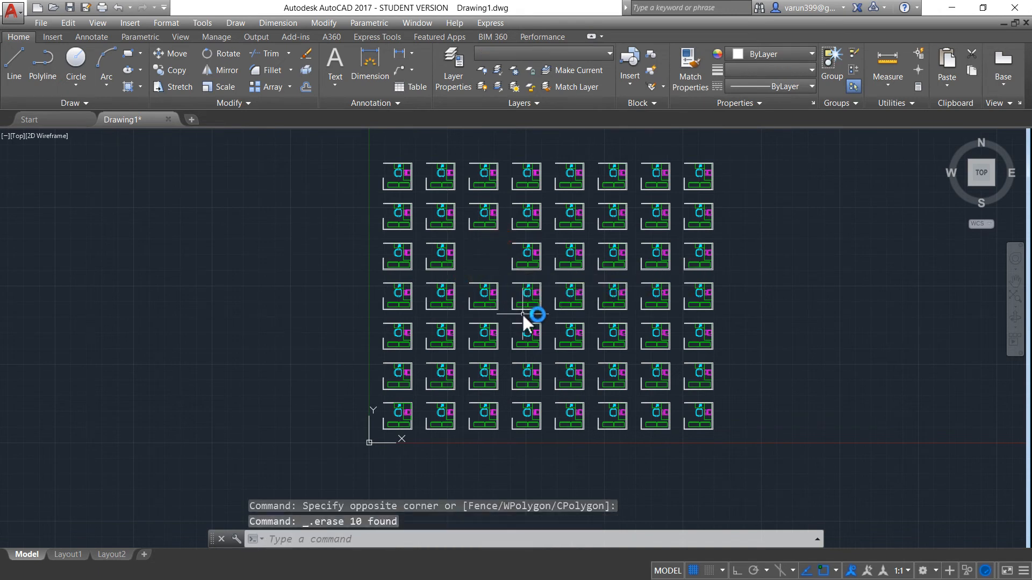
# Step: Erase the cubicle in the fifth row from the top, seventh column
pyautogui.click(673, 353)
pyautogui.click(638, 315)
pyautogui.press('Delete')
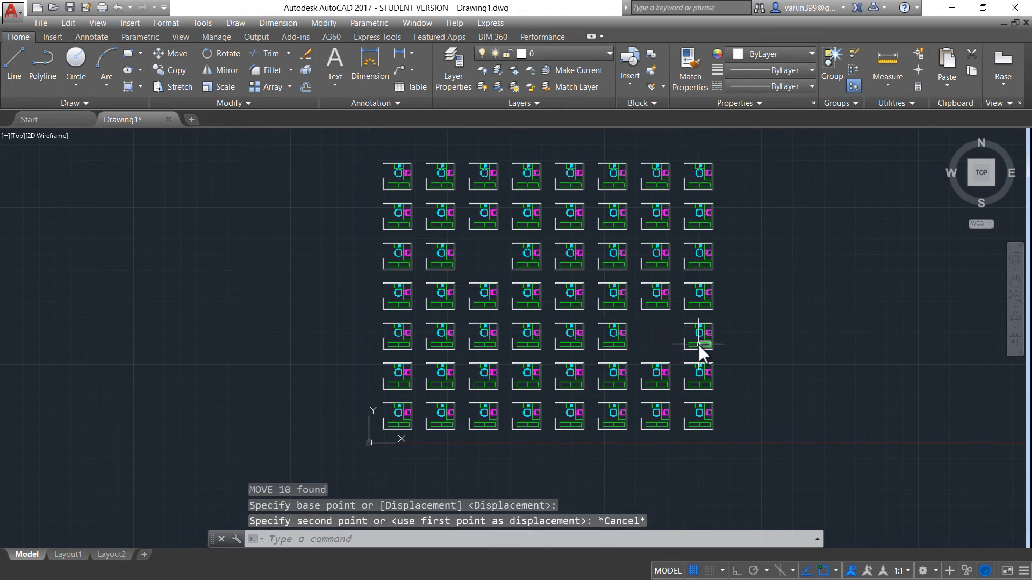
# Step: Move the cubicle in the fifth row from the top, sixth column, horizontally to a spot beyond the grid's right edge
pyautogui.write('m')
pyautogui.press('Return')
pyautogui.click(649, 319)
pyautogui.click(596, 352)
pyautogui.press('Return')
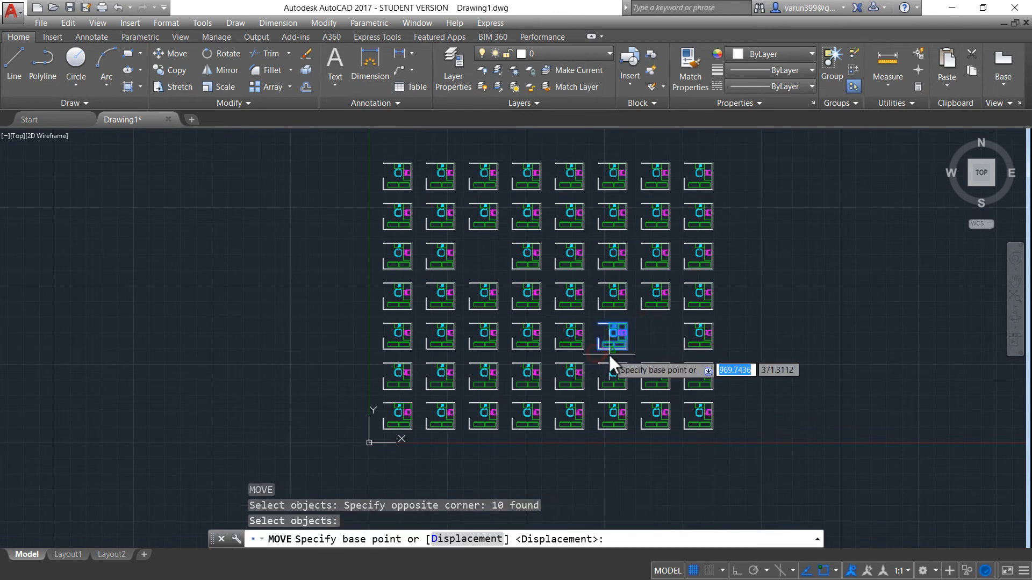
pyautogui.click(609, 355)
pyautogui.click(837, 355)
pyautogui.press('Escape')
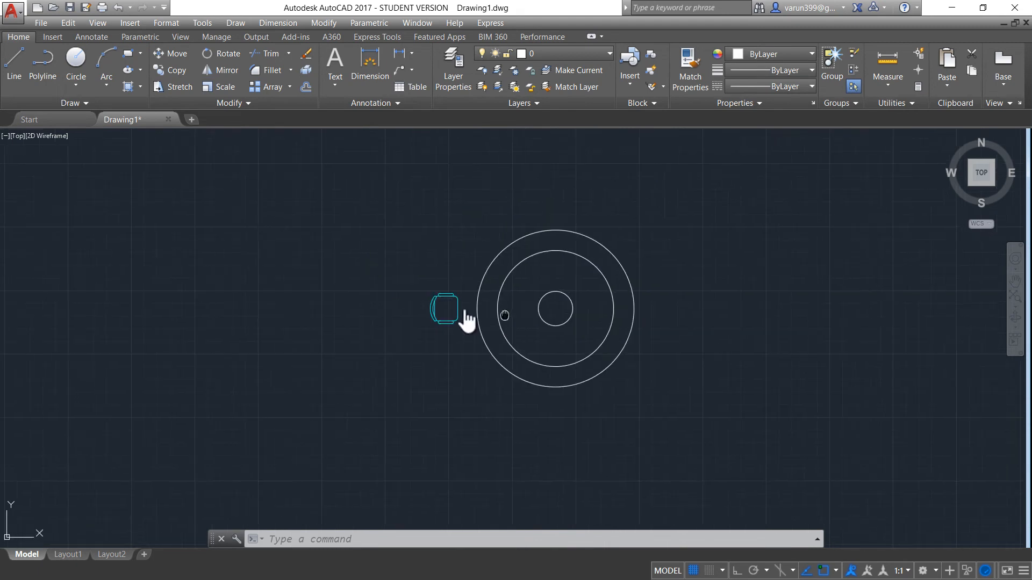
# Step: Create a polar array of the chair around the common centre of the concentric circles
pyautogui.moveTo(461, 318); pyautogui.dragTo(538, 262, button='middle')
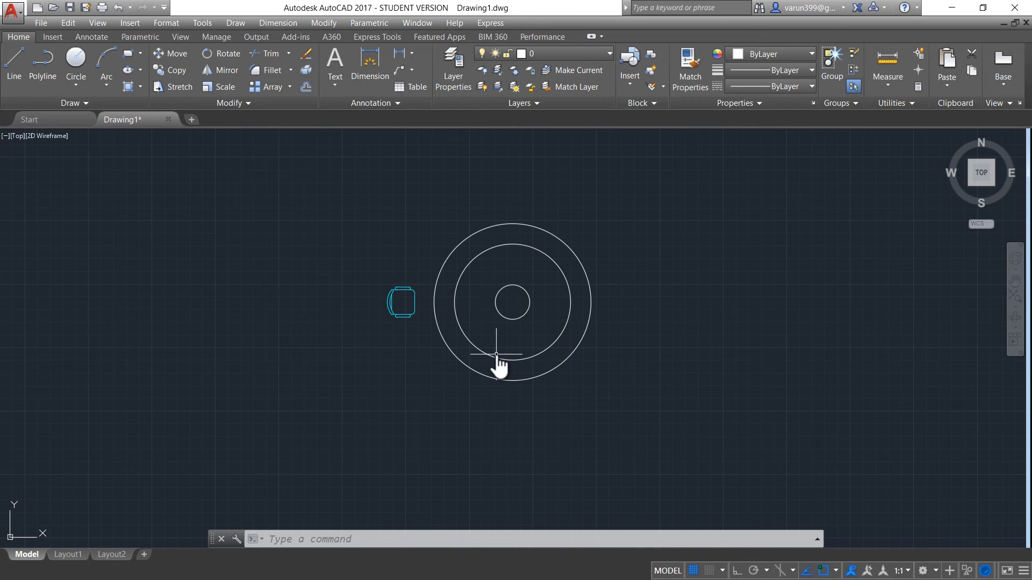
pyautogui.write('AR')
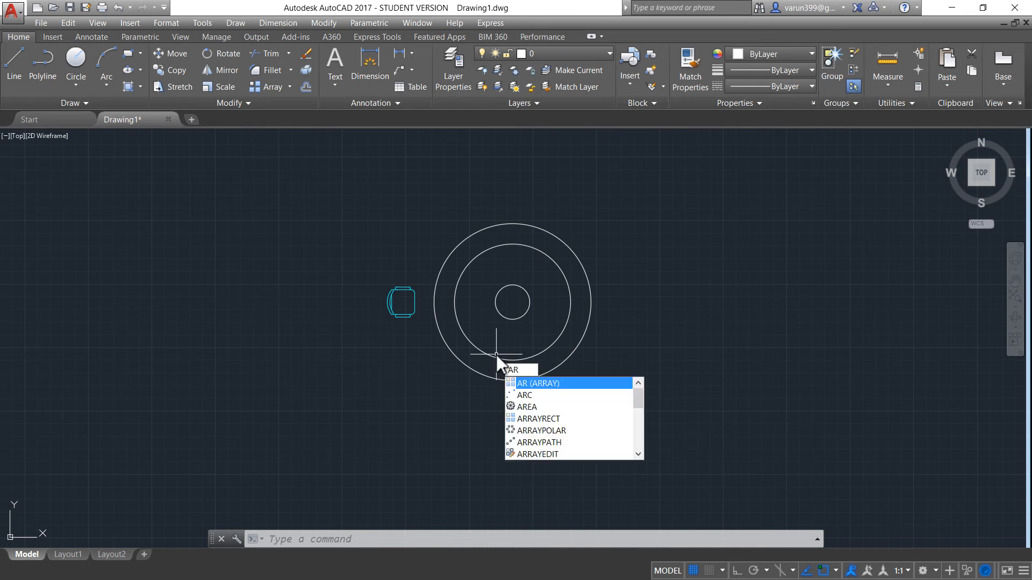
pyautogui.press('Return')
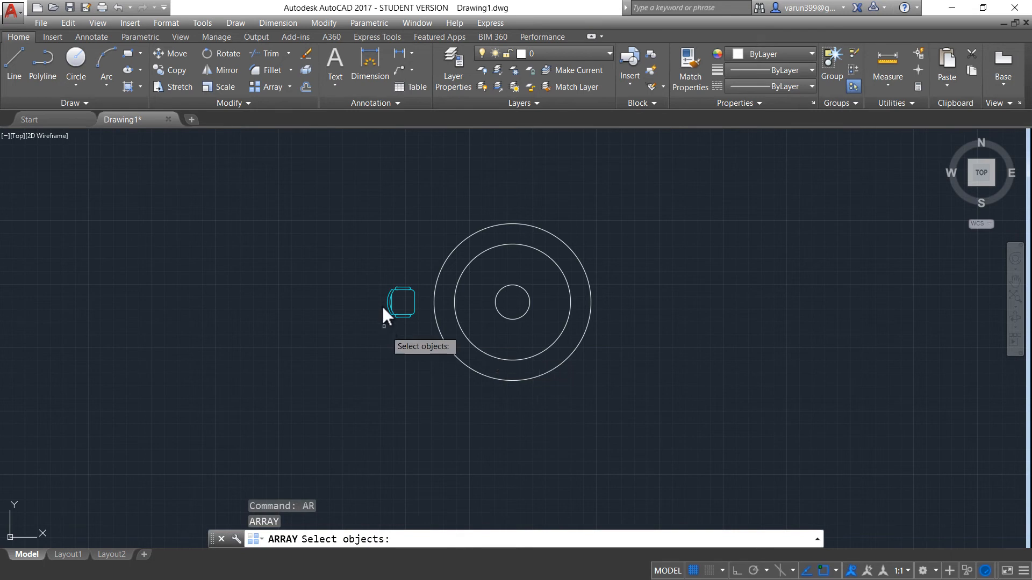
pyautogui.click(368, 268)
pyautogui.click(422, 339)
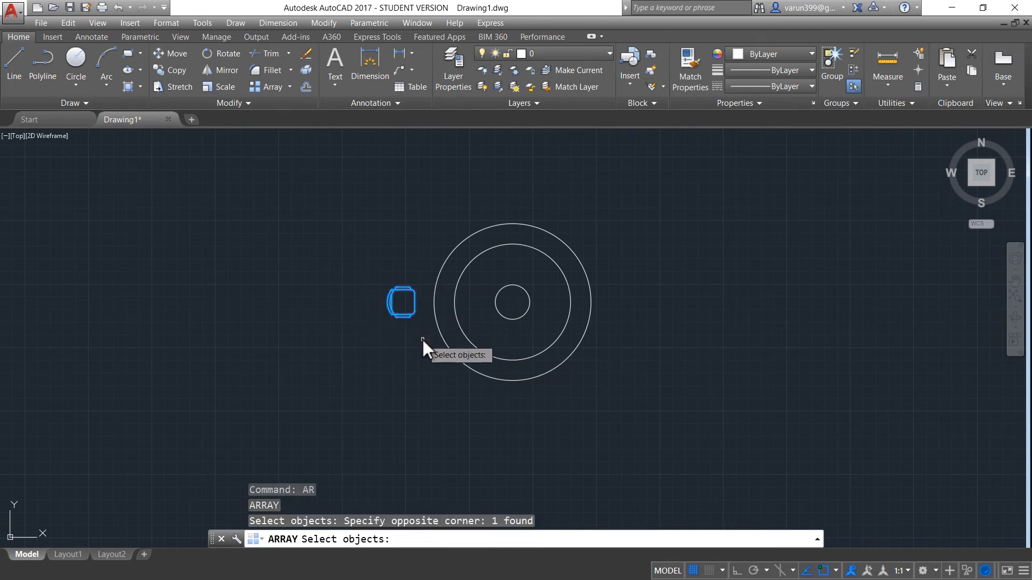
pyautogui.press('Return')
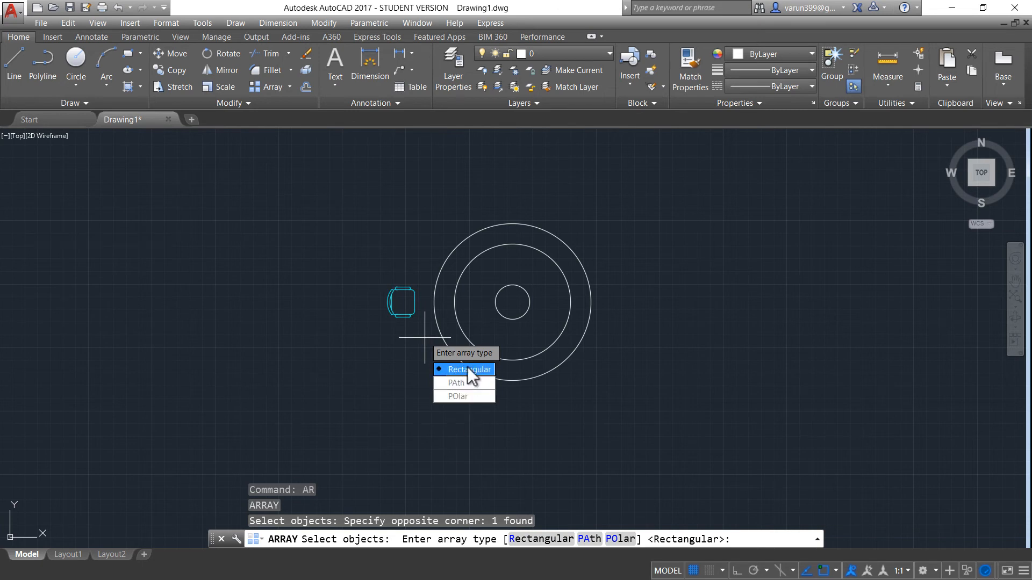
pyautogui.click(465, 395)
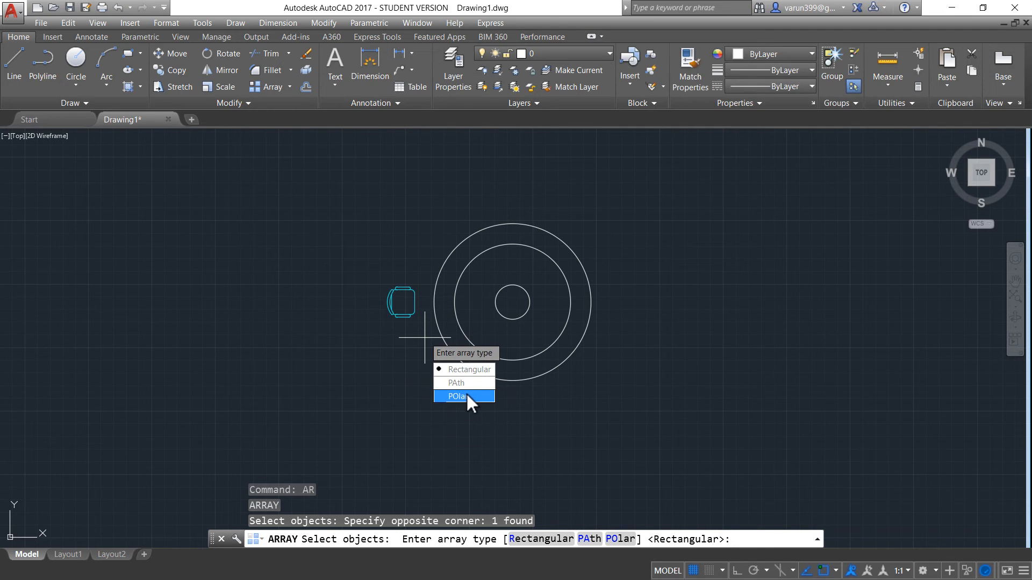
pyautogui.write('po')
pyautogui.press('Return')
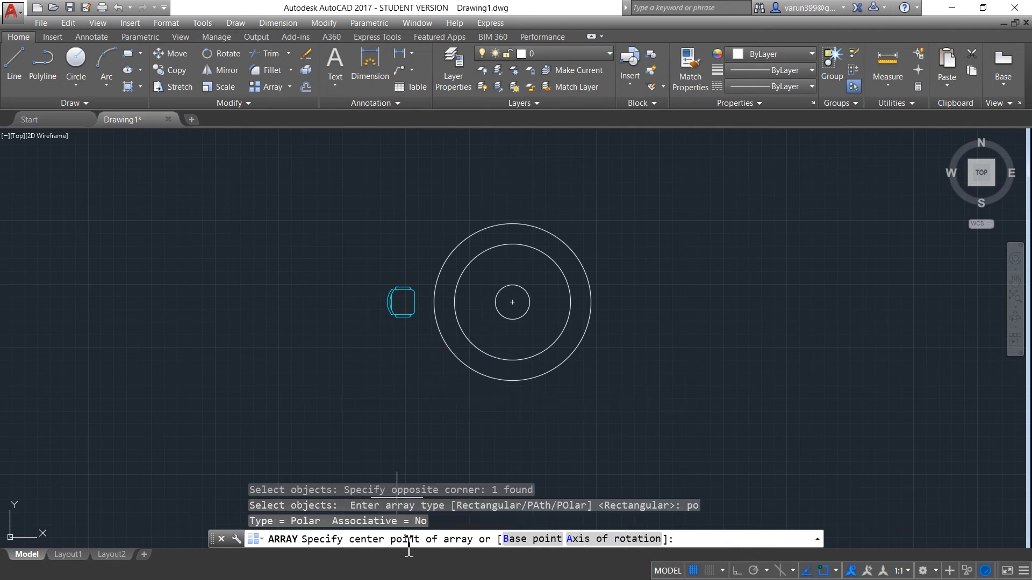
pyautogui.click(430, 544)
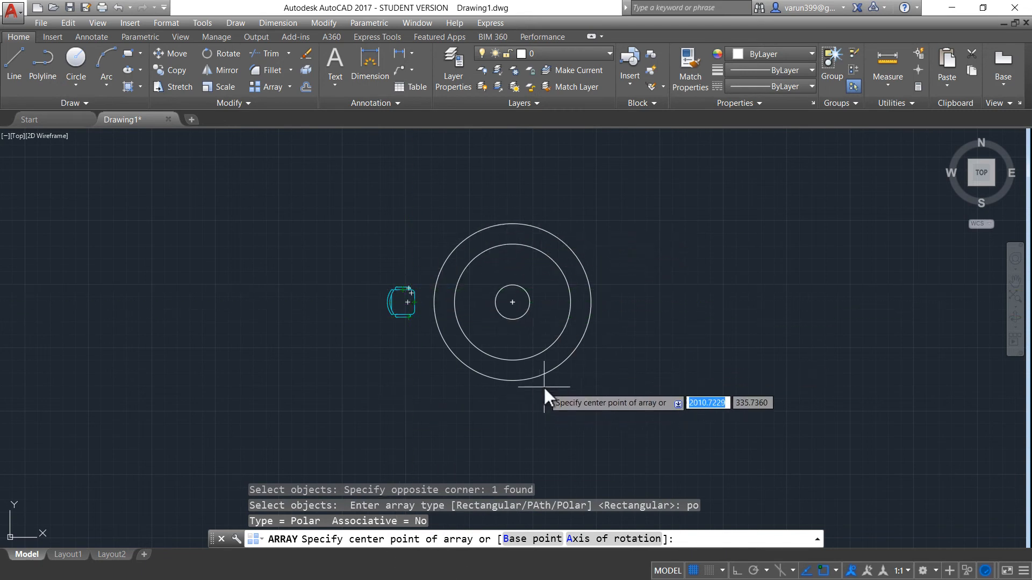
pyautogui.click(511, 304)
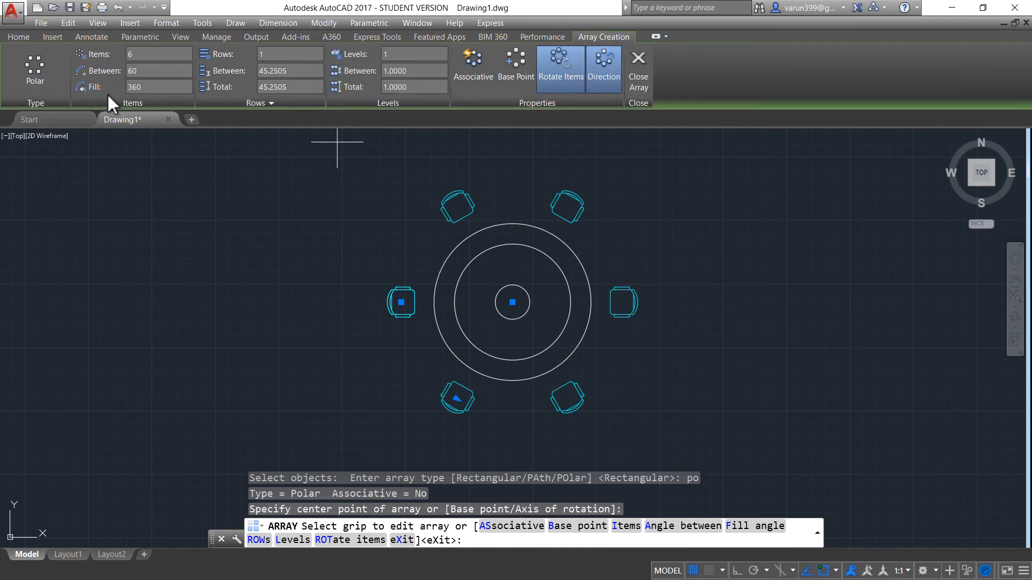
# Step: Set the polar array of chairs to 10 items and finish the array
pyautogui.click(172, 55)
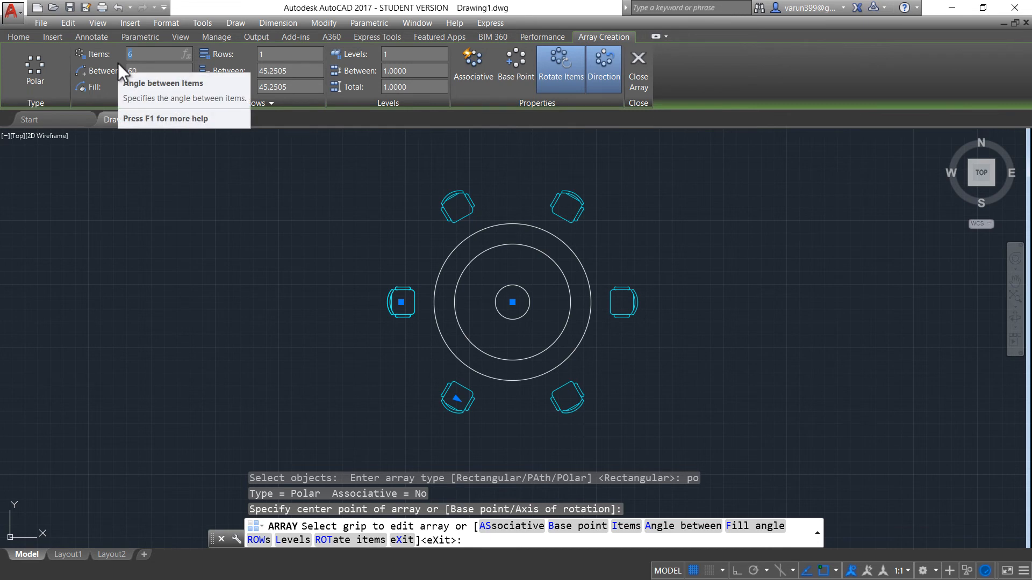
pyautogui.press('Return')
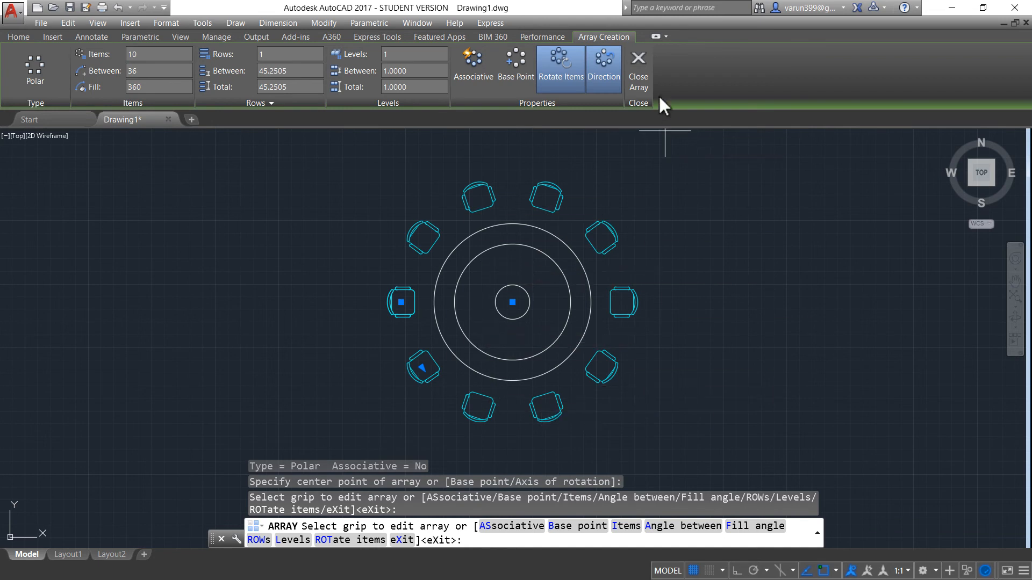
pyautogui.click(487, 81)
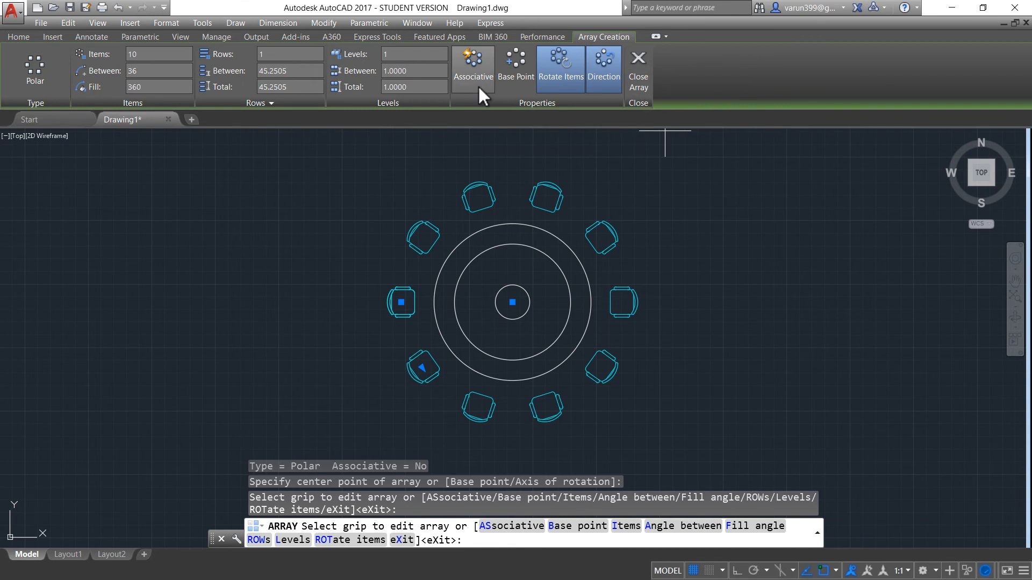
pyautogui.click(642, 78)
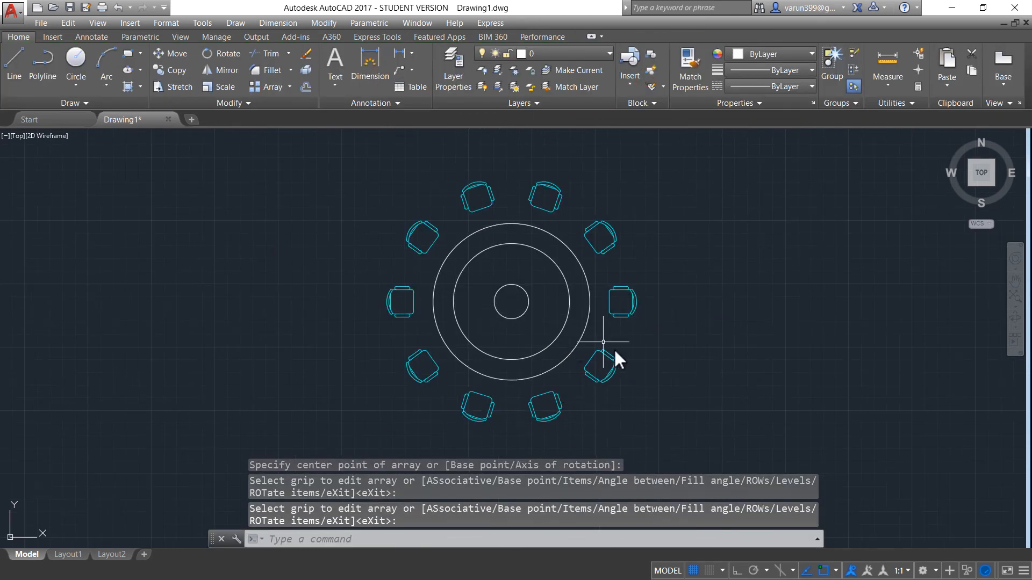
pyautogui.moveTo(610, 344); pyautogui.dragTo(632, 364, button='middle')
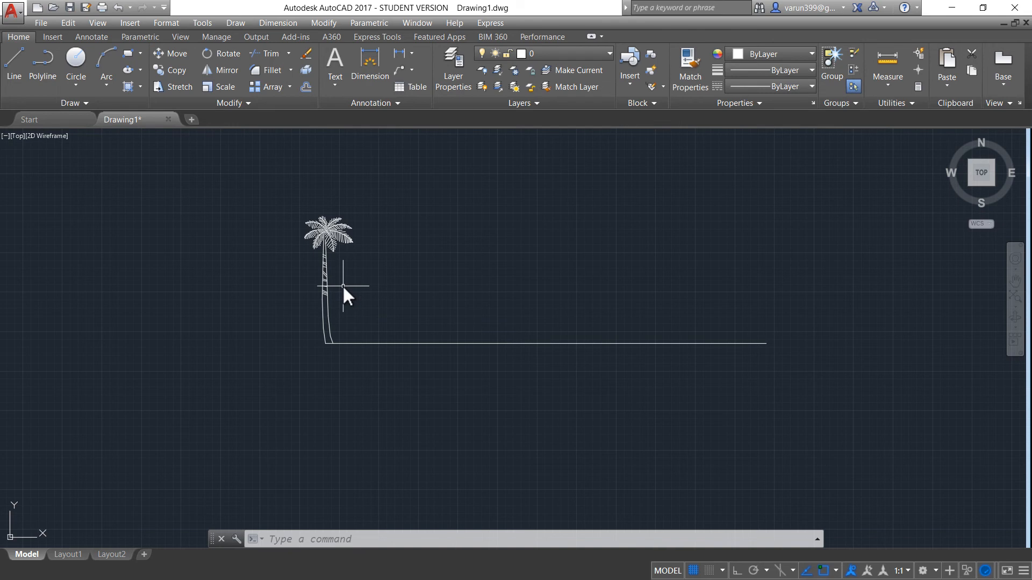
# Step: Create a path array of the whole palm tree using the horizontal line as the path curve
pyautogui.write('AR')
pyautogui.press('Return')
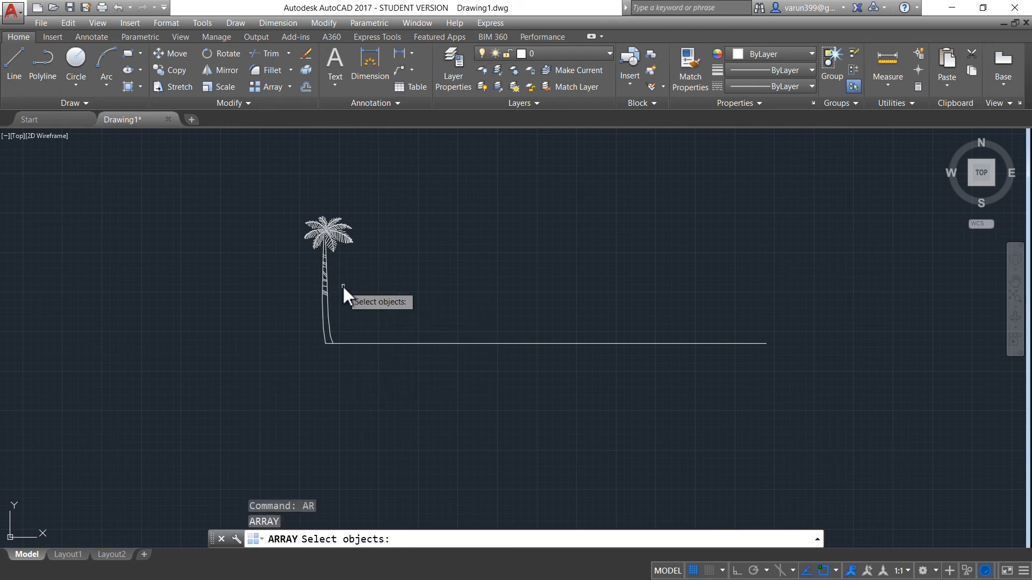
pyautogui.click(287, 188)
pyautogui.click(362, 382)
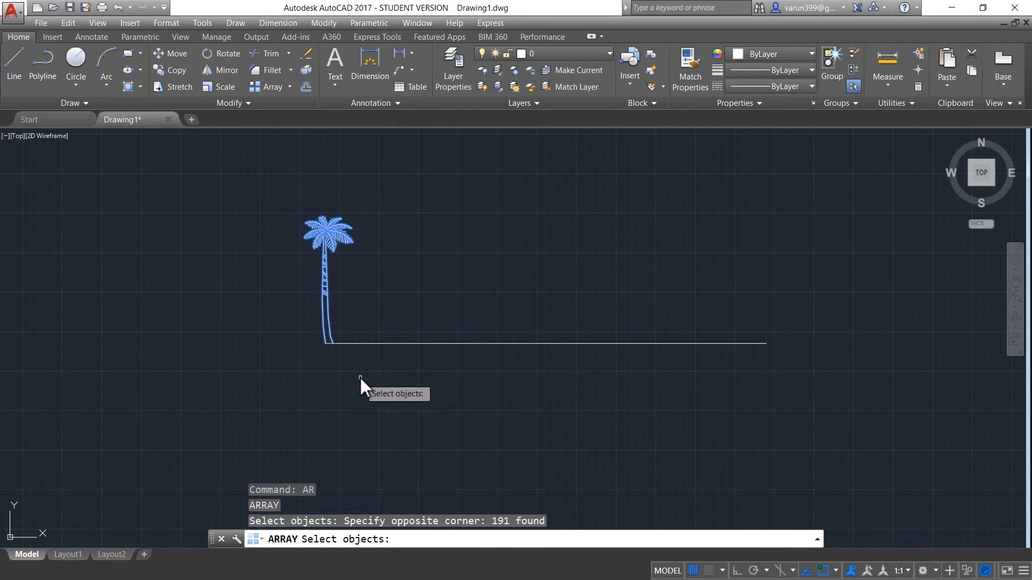
pyautogui.press('Return')
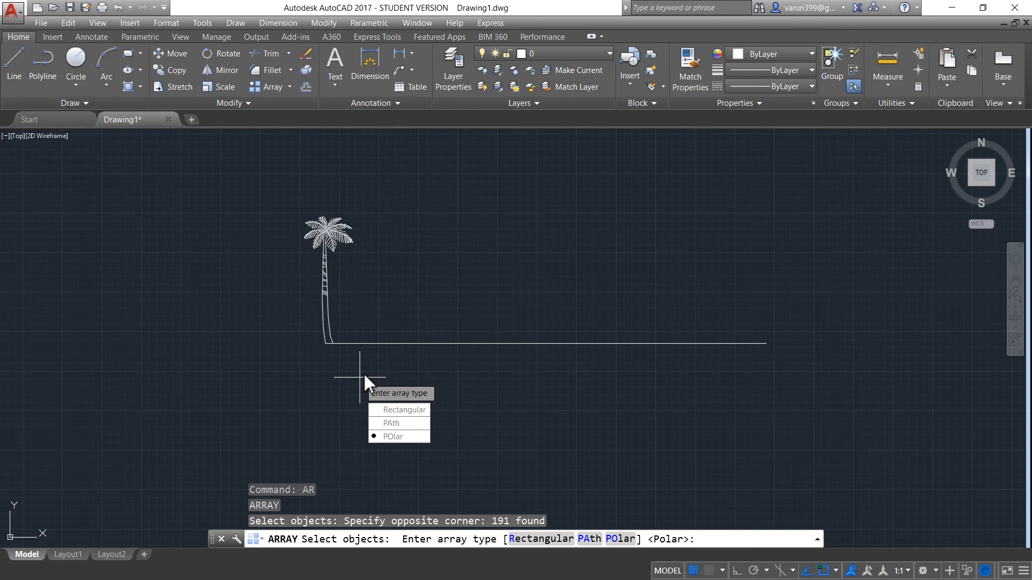
pyautogui.write('pa')
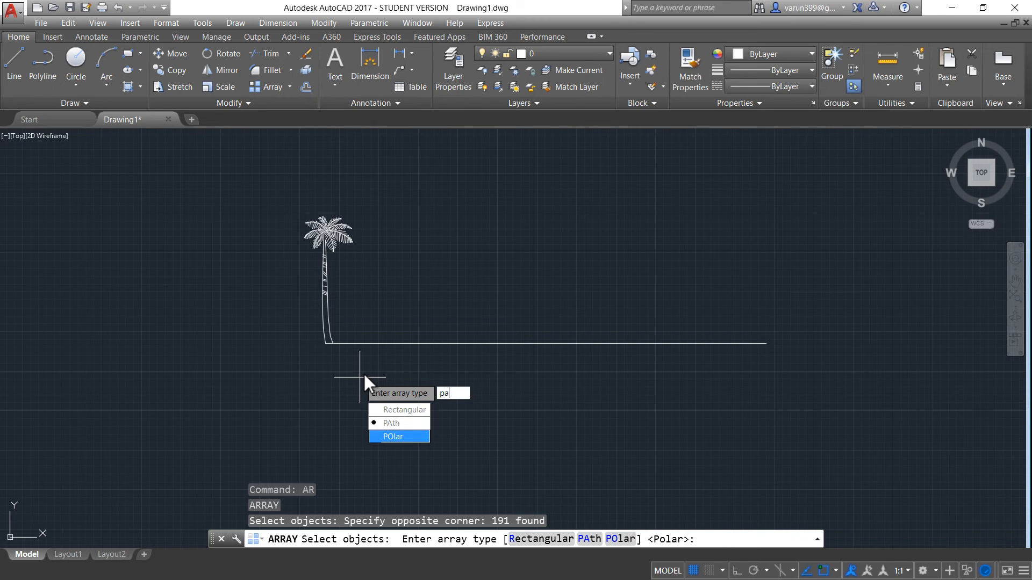
pyautogui.press('Return')
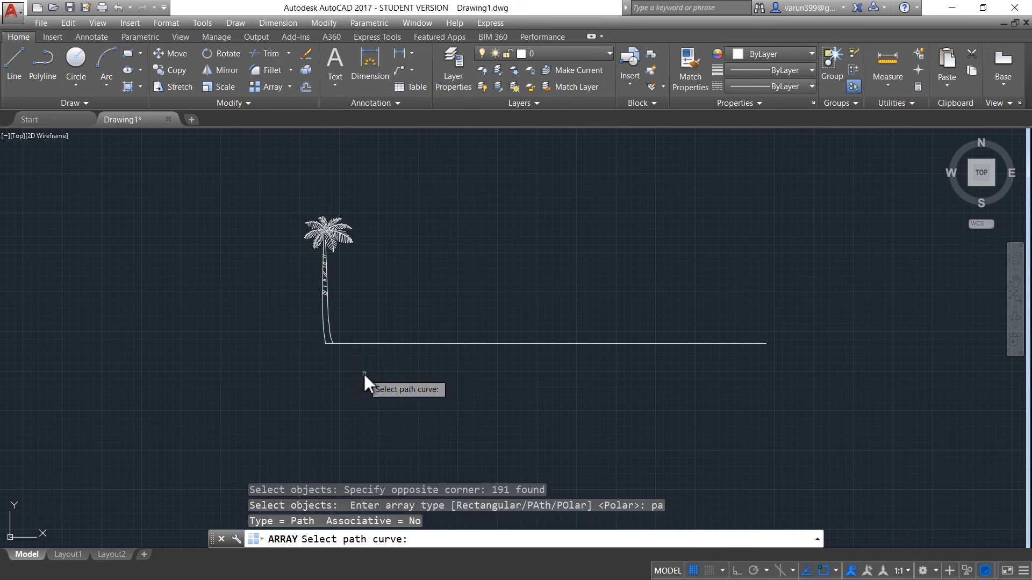
pyautogui.click(353, 543)
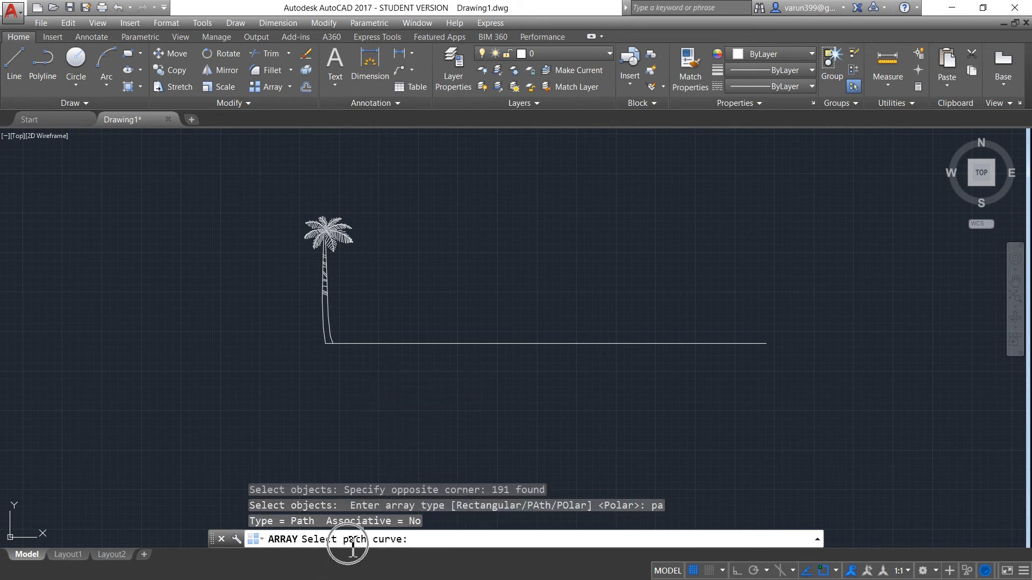
pyautogui.click(441, 344)
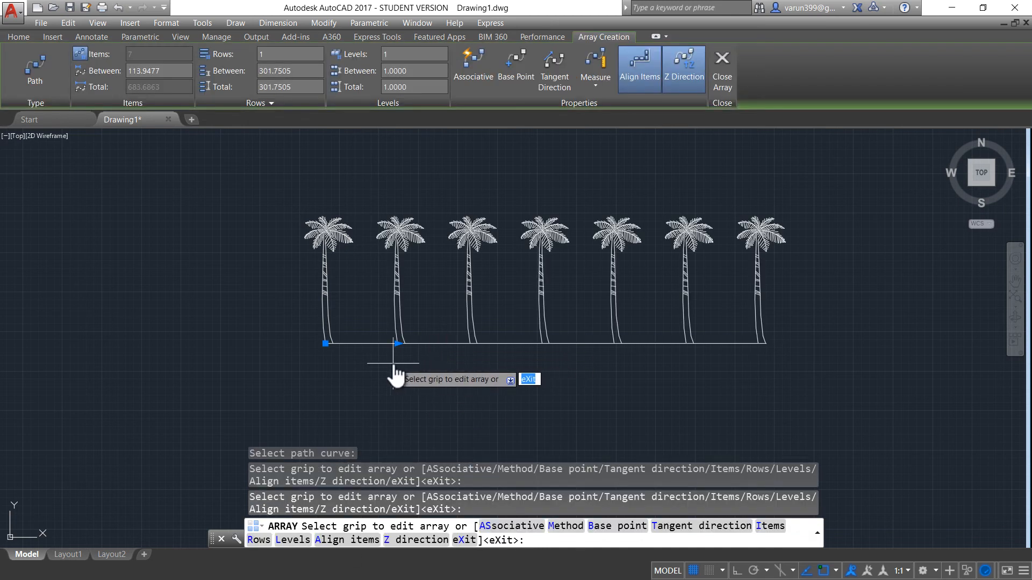
# Step: Unlock the path array's item count and set it to 5 palm trees
pyautogui.click(662, 322)
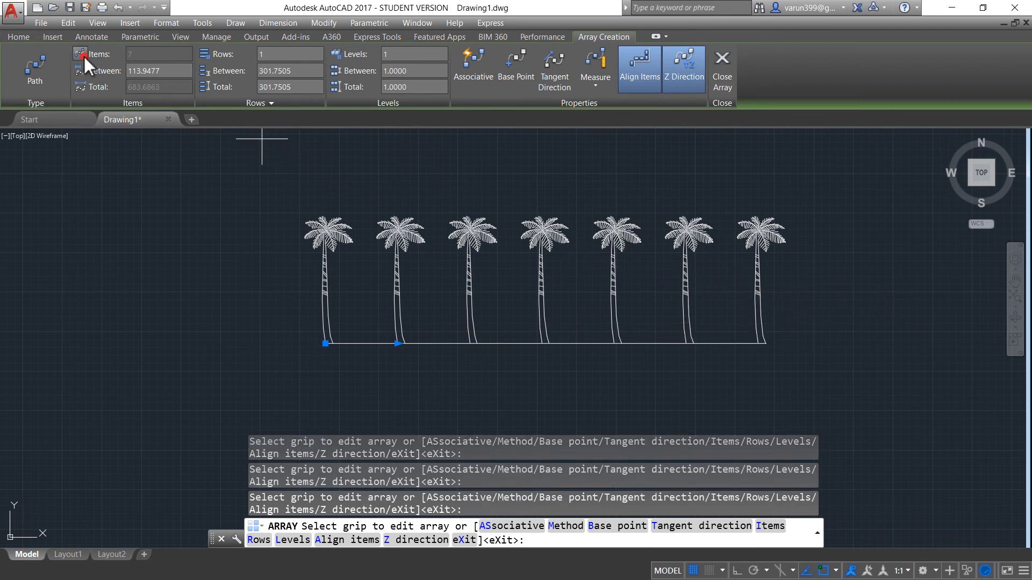
pyautogui.click(174, 53)
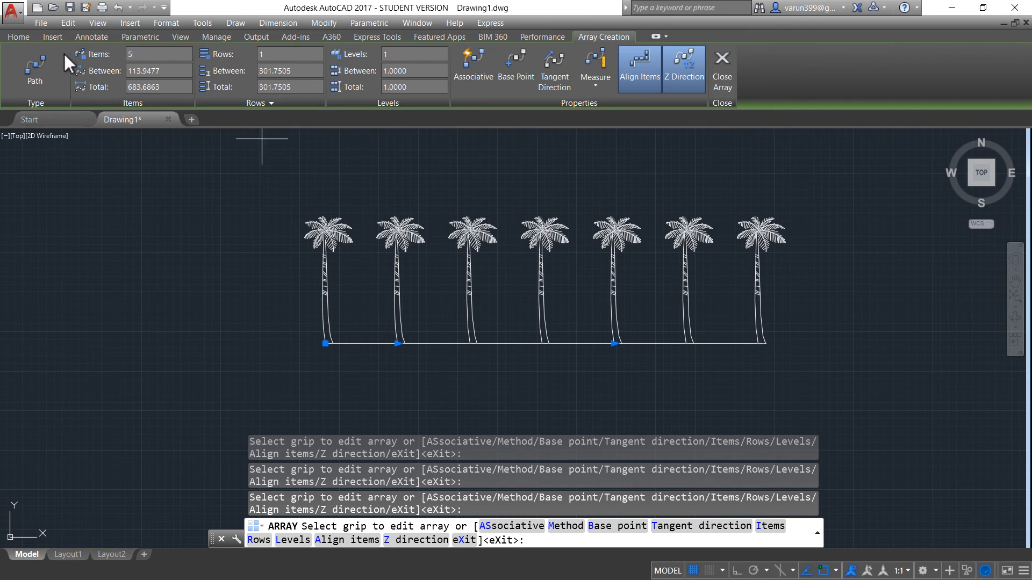
pyautogui.press('Return')
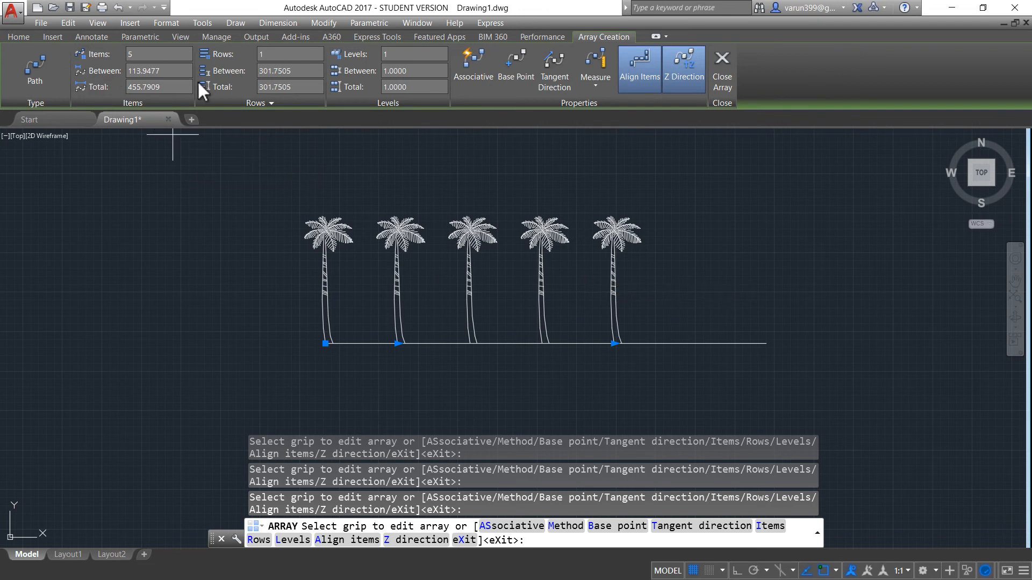
# Step: Set the palm spacing to 50 and extend the item count along the line with the end grip
pyautogui.click(156, 70)
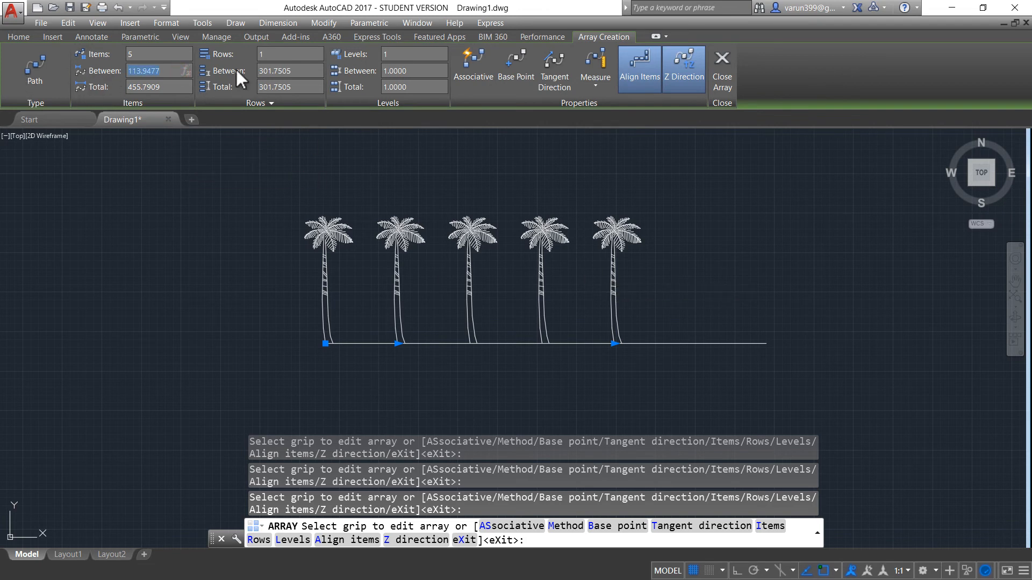
pyautogui.write('50')
pyautogui.press('Return')
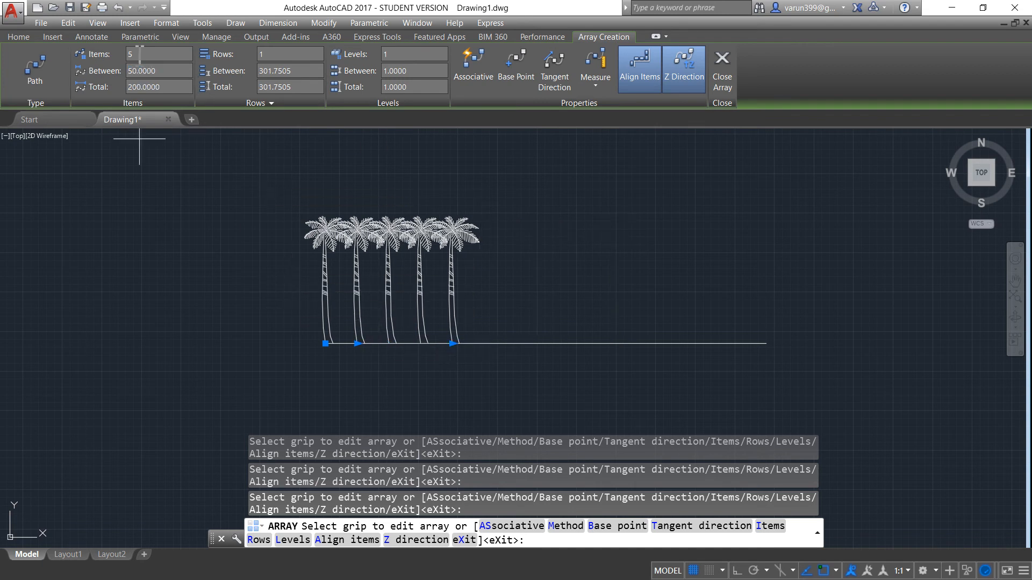
pyautogui.click(454, 344)
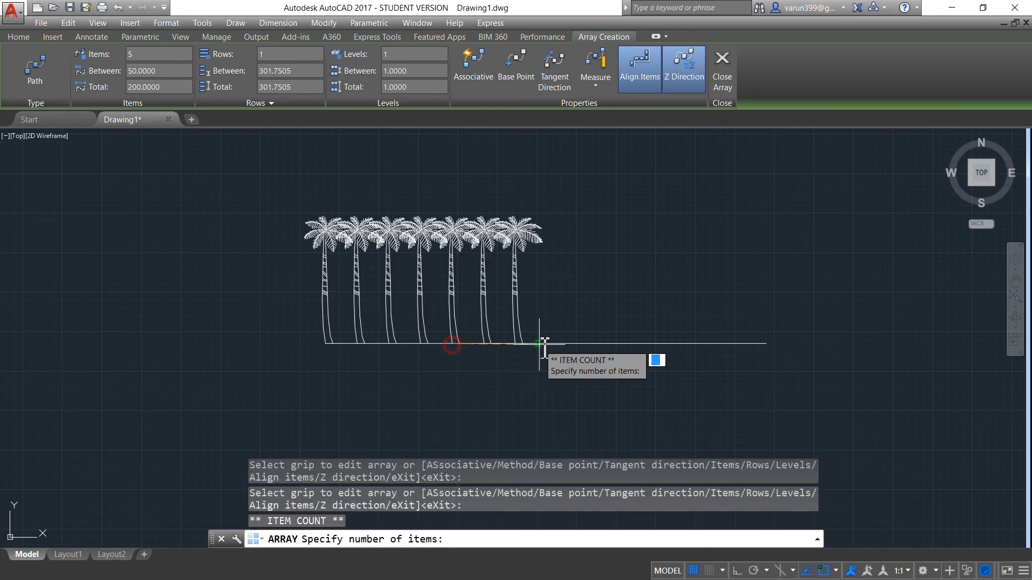
pyautogui.click(693, 344)
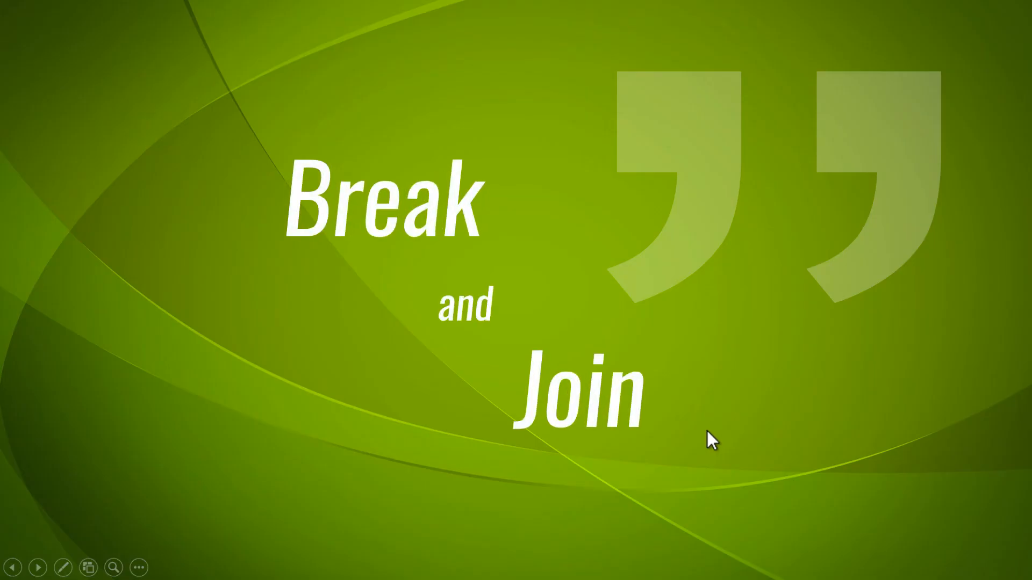
pyautogui.click(707, 430)
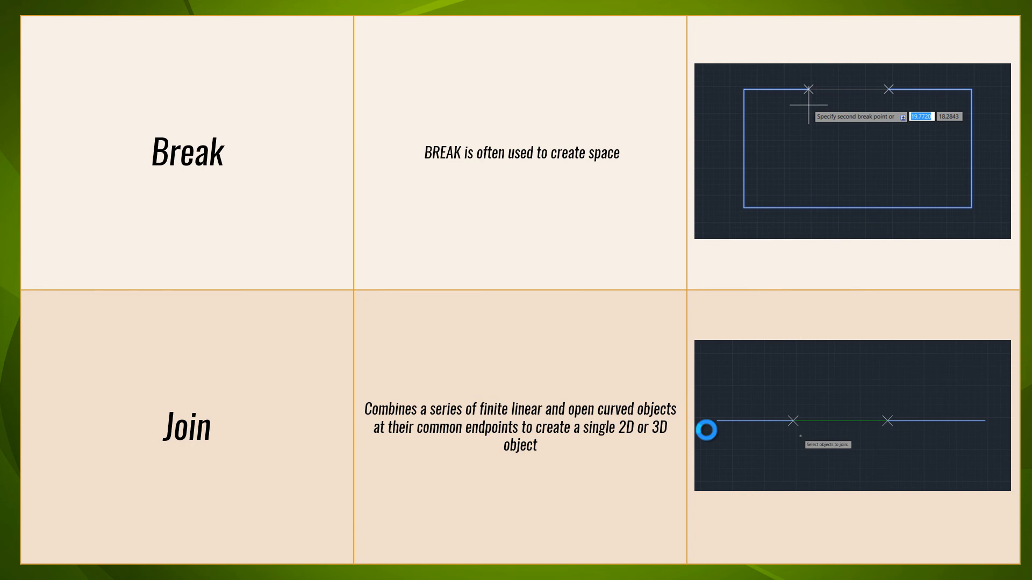
pyautogui.click(190, 155)
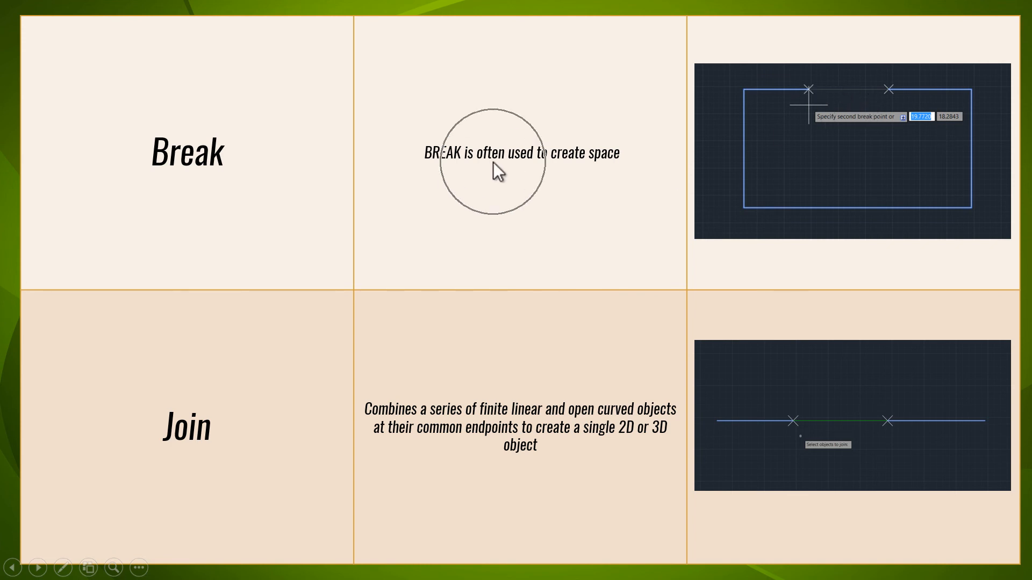
pyautogui.click(187, 427)
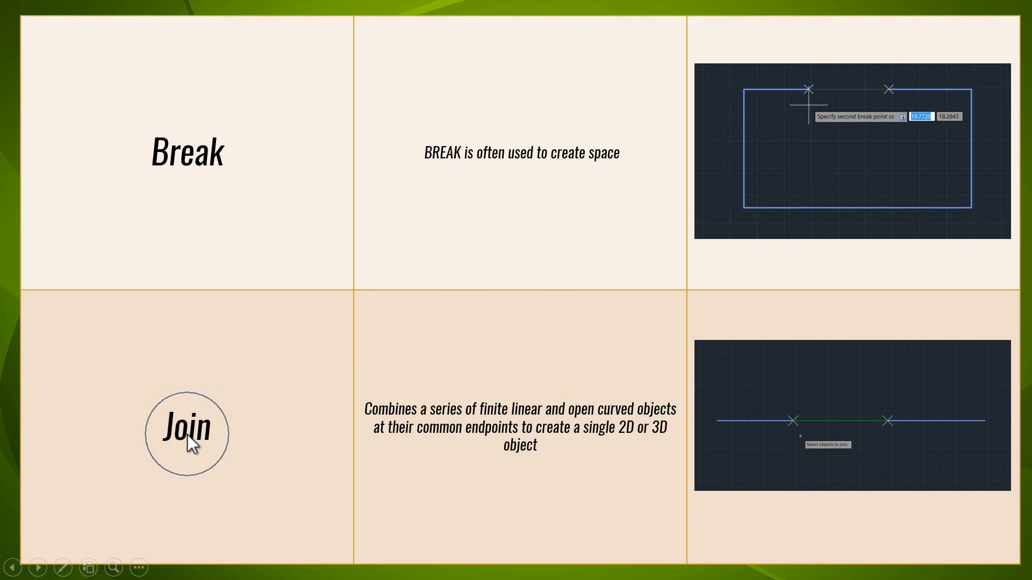
pyautogui.click(859, 441)
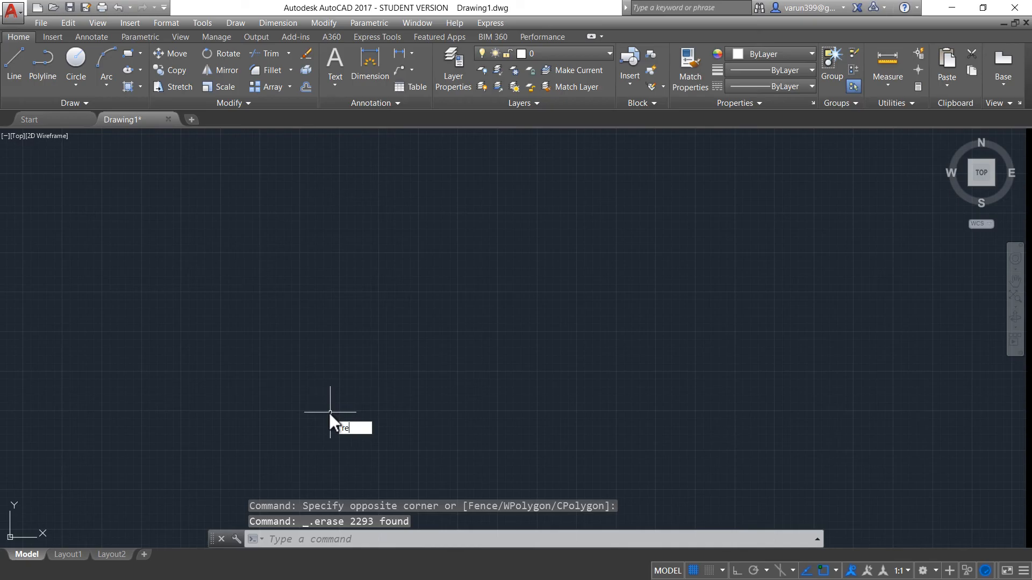
# Step: Draw a horizontal rectangle about 460 units wide in the middle of the empty drawing area
pyautogui.write('rec')
pyautogui.press('Return')
pyautogui.click(319, 241)
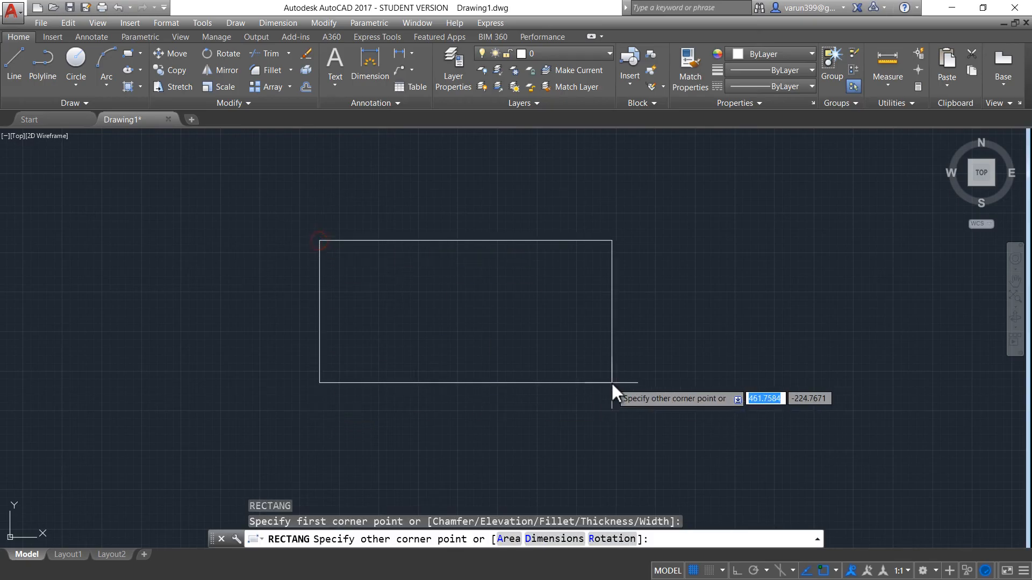
pyautogui.click(613, 401)
pyautogui.press('Escape')
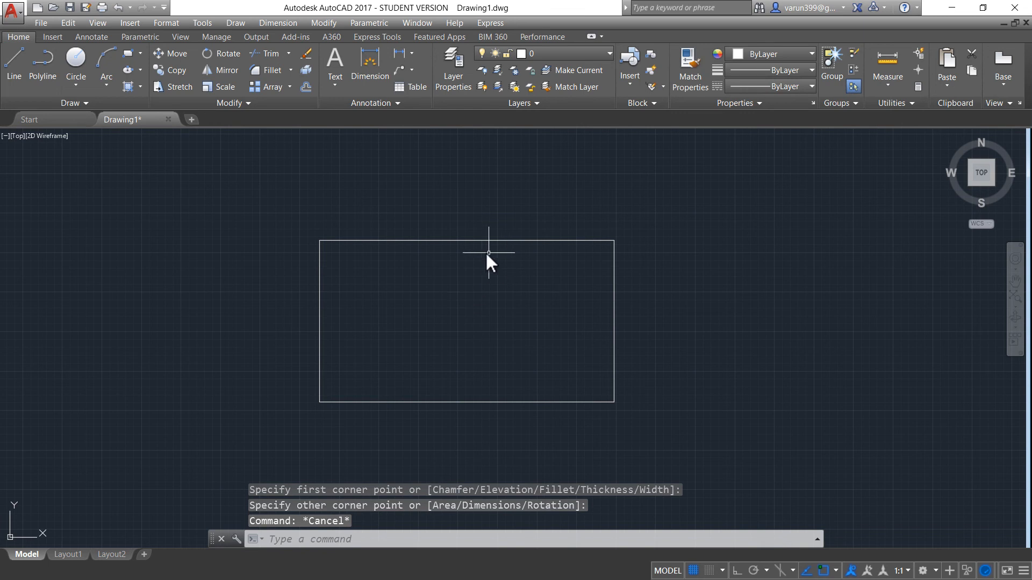
# Step: Break the rectangle's upper edge with the Break command, removing a section near the middle between two picked points
pyautogui.write('BR')
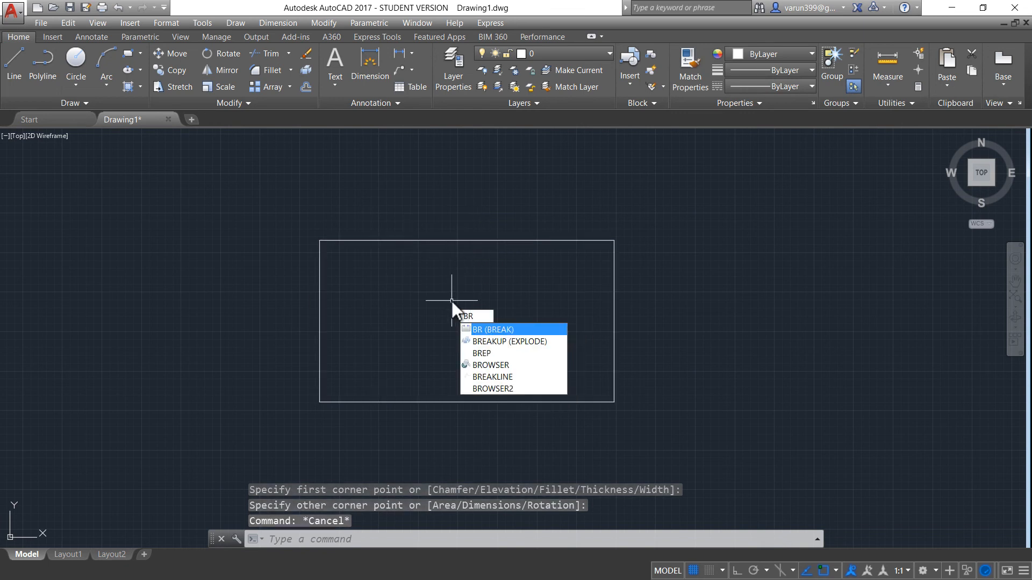
pyautogui.press('Return')
pyautogui.click(323, 545)
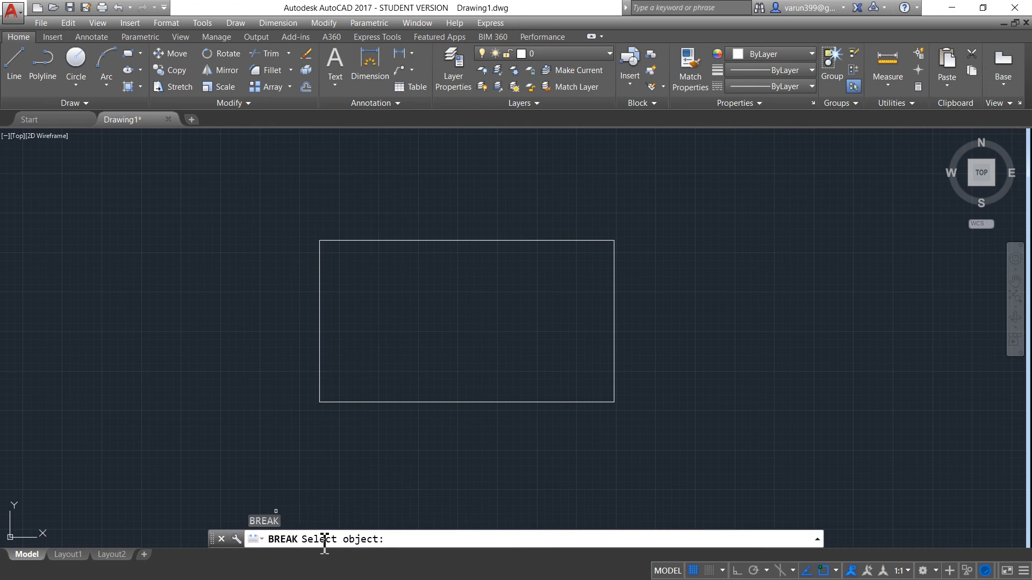
pyautogui.click(495, 240)
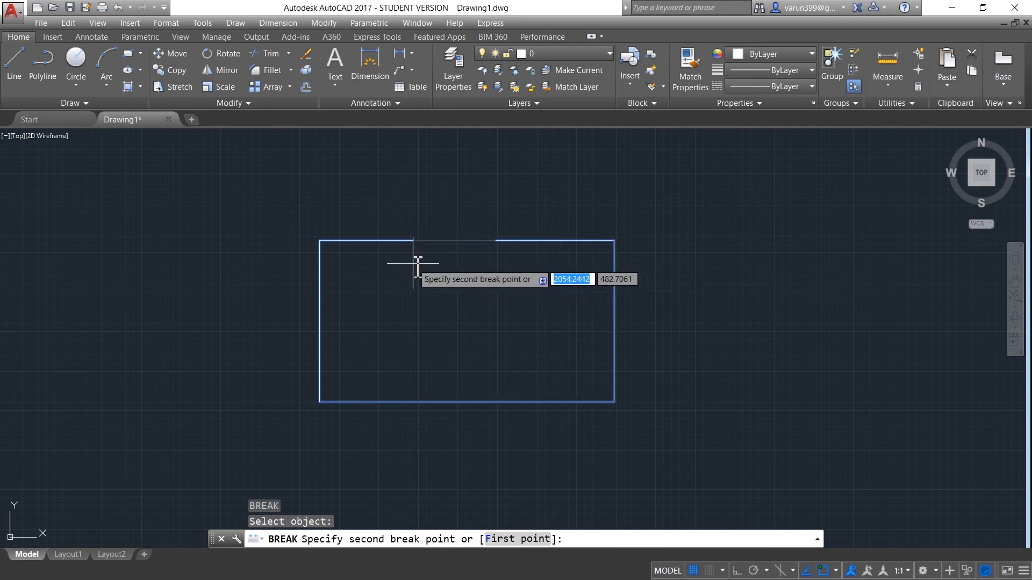
pyautogui.click(417, 240)
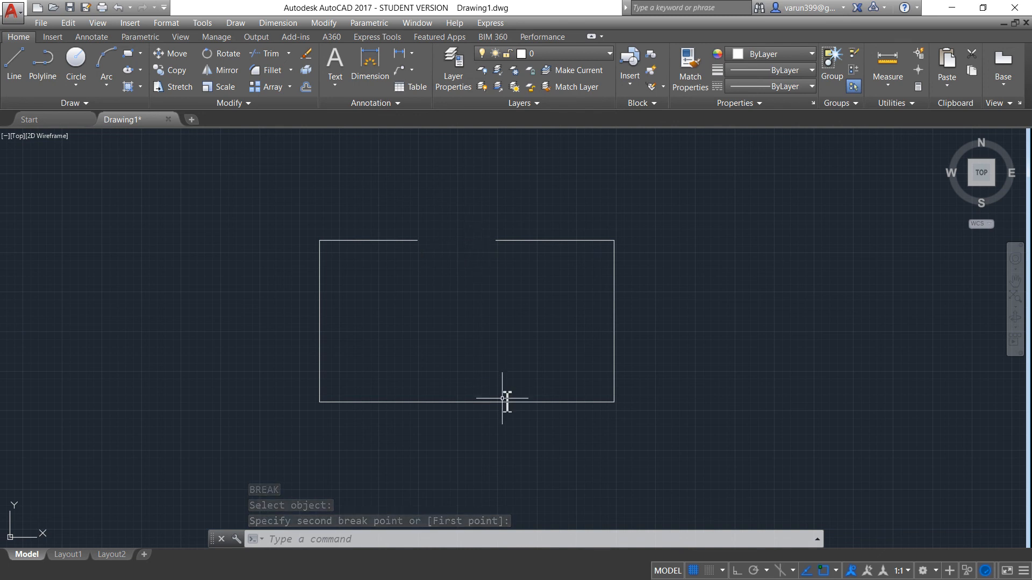
# Step: Break away the rectangle's lower-left corner using the First point option, from a point on the lower edge to one on the left edge
pyautogui.write('br')
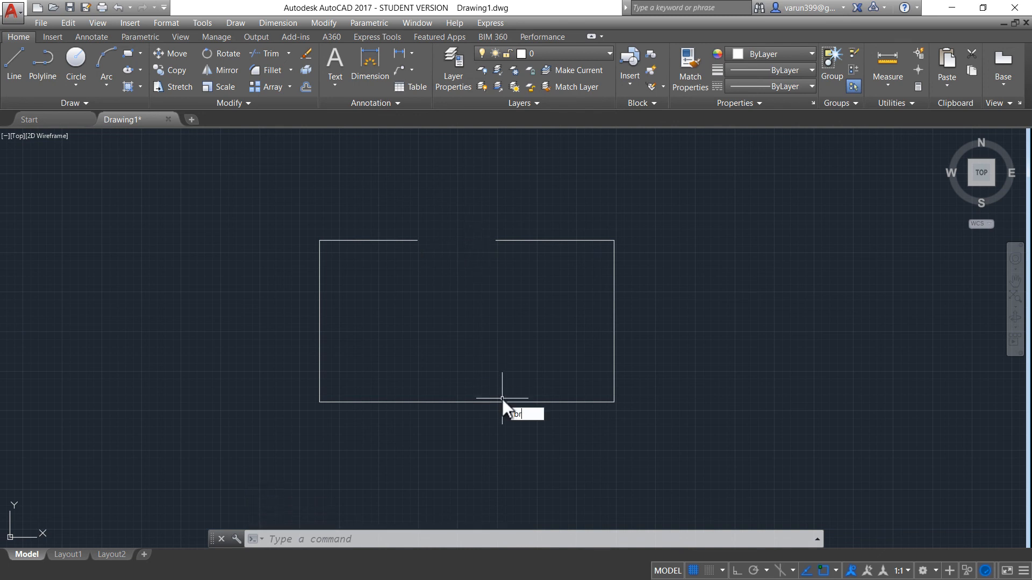
pyautogui.press('Return')
pyautogui.click(495, 402)
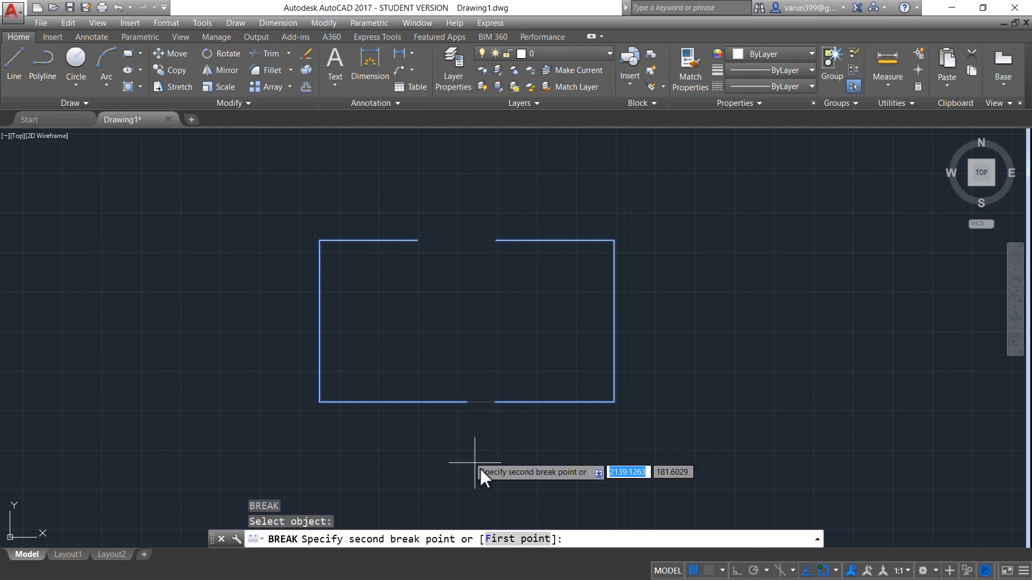
pyautogui.click(507, 541)
pyautogui.write('f')
pyautogui.press('Return')
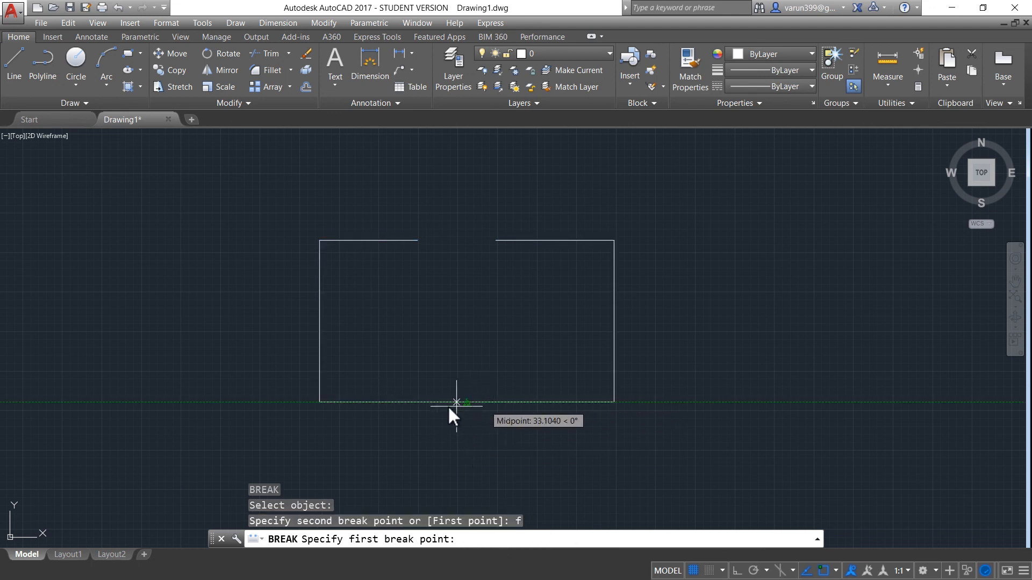
pyautogui.click(376, 402)
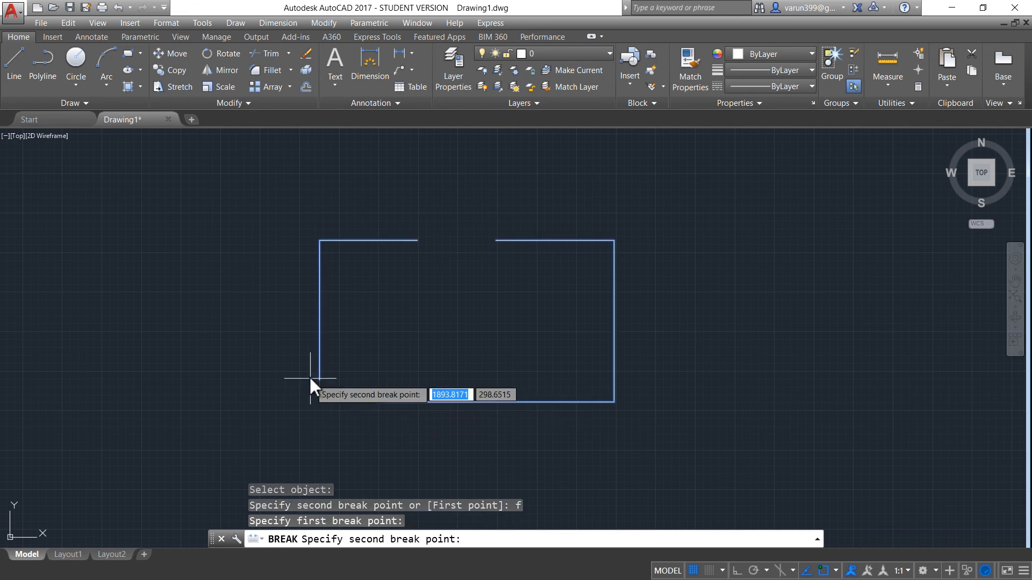
pyautogui.click(308, 342)
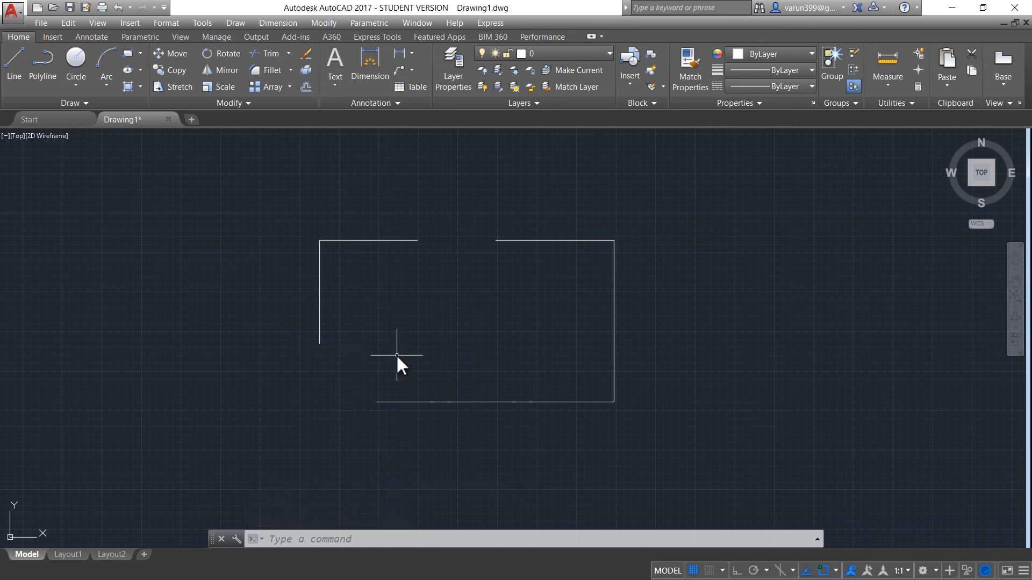
pyautogui.click(512, 404)
pyautogui.press('Escape')
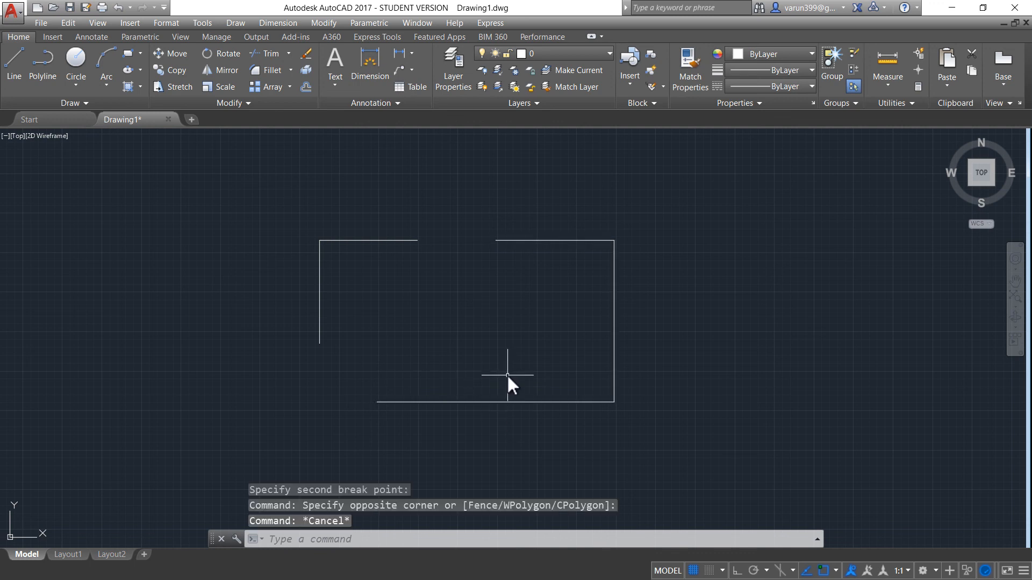
# Step: Split the broken rectangle at a single point on its right edge with Break at Point
pyautogui.click(240, 102)
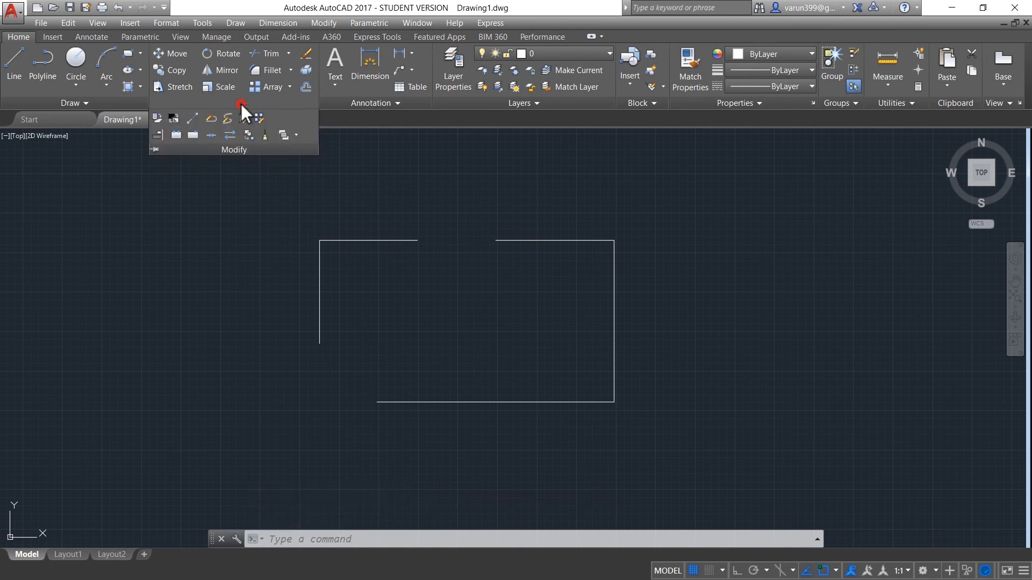
pyautogui.click(194, 136)
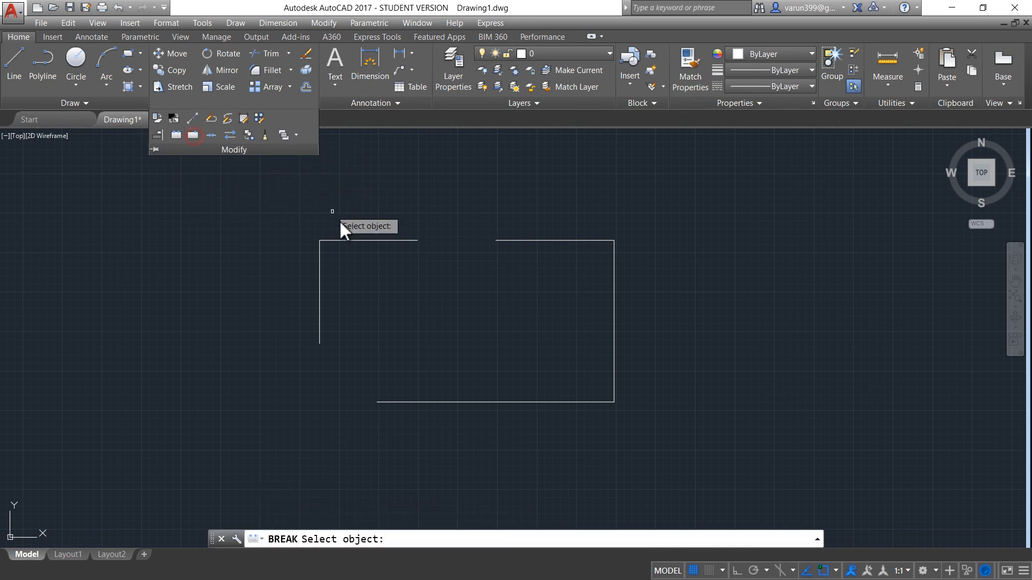
pyautogui.click(535, 404)
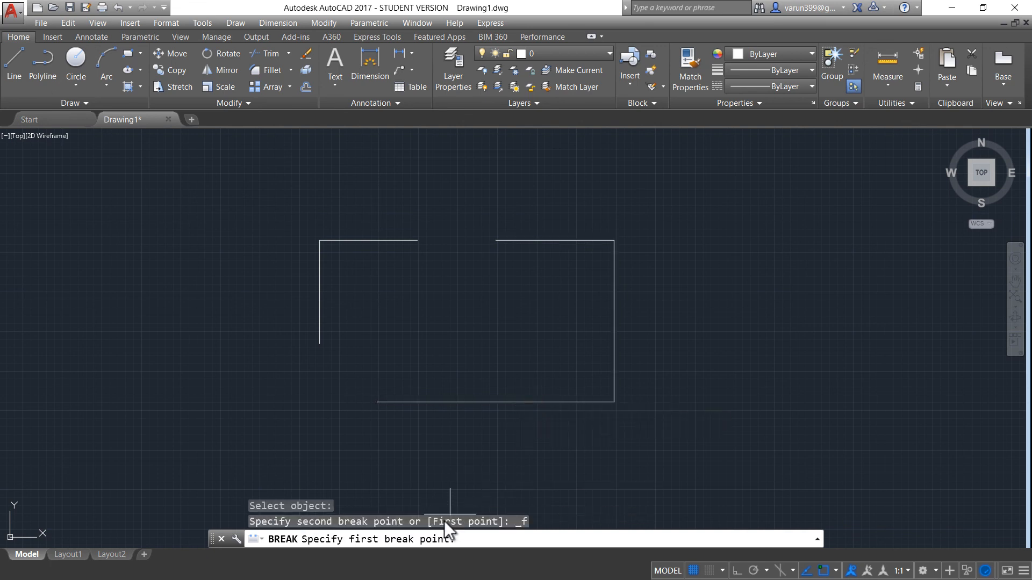
pyautogui.click(614, 343)
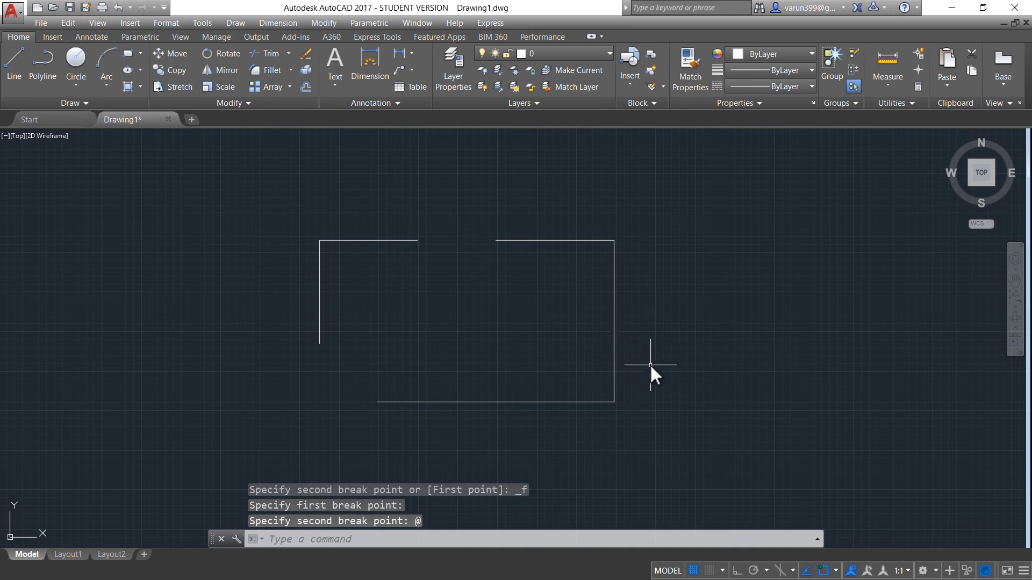
# Step: Delete all pieces of the broken rectangle from the drawing
pyautogui.click(649, 376)
pyautogui.click(591, 433)
pyautogui.click(652, 244)
pyautogui.click(599, 304)
pyautogui.press('Delete')
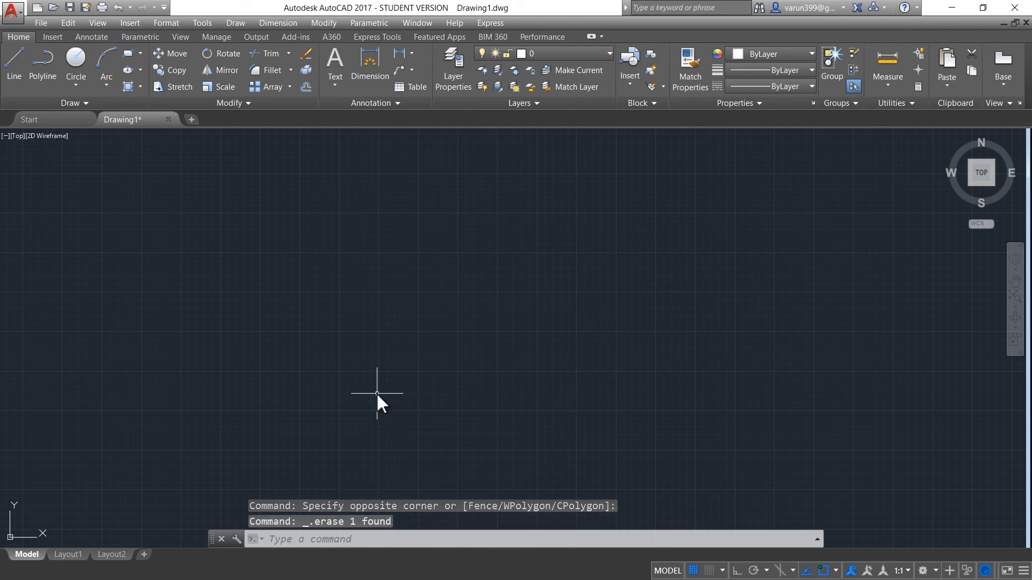
# Step: Draw a horizontal line about 450 units long across the middle of the empty drawing area, using Ortho mode
pyautogui.write('l')
pyautogui.press('Return')
pyautogui.click(343, 327)
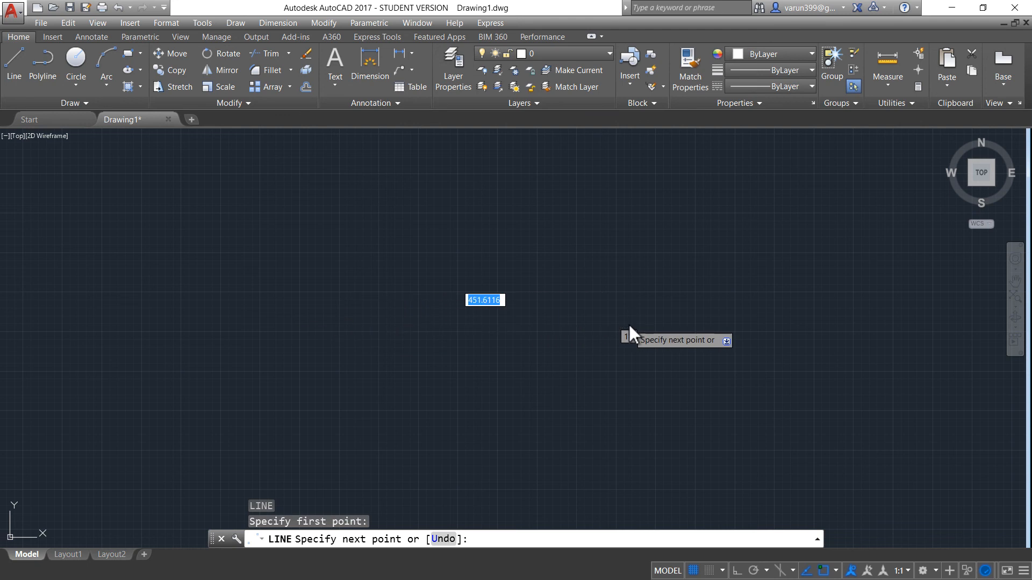
pyautogui.press('F8')
pyautogui.click(628, 325)
pyautogui.press('Escape')
# Step: Draw a shorter horizontal line collinear with the first one, leaving a gap between their facing ends
pyautogui.write('l')
pyautogui.press('Return')
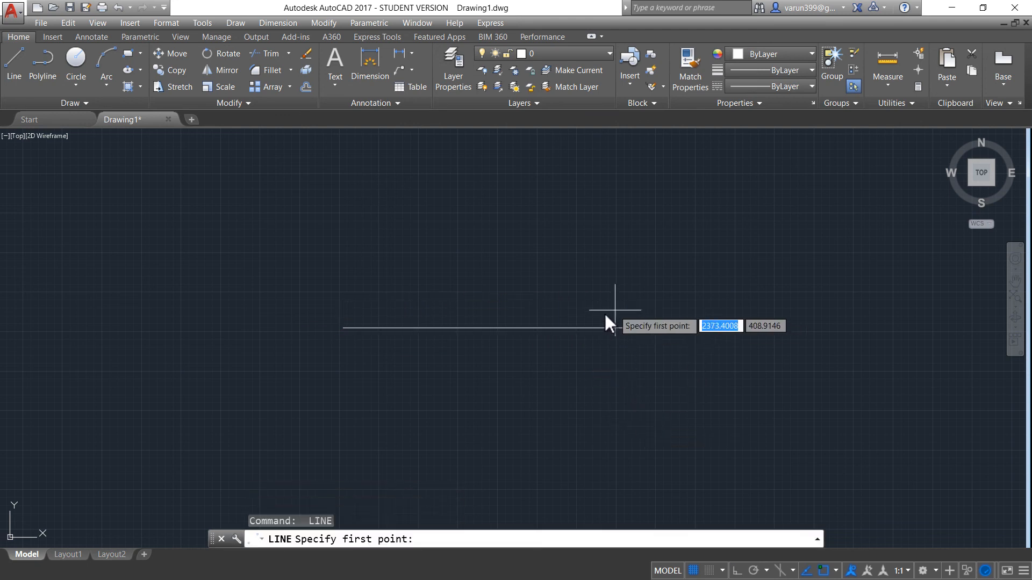
pyautogui.click(758, 326)
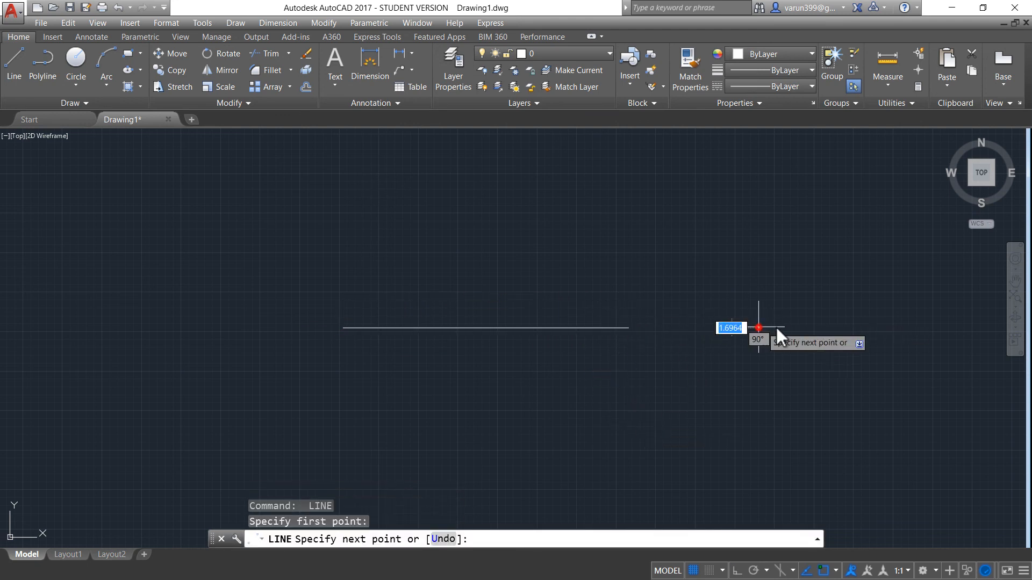
pyautogui.press('F8')
pyautogui.click(910, 326)
pyautogui.press('Escape')
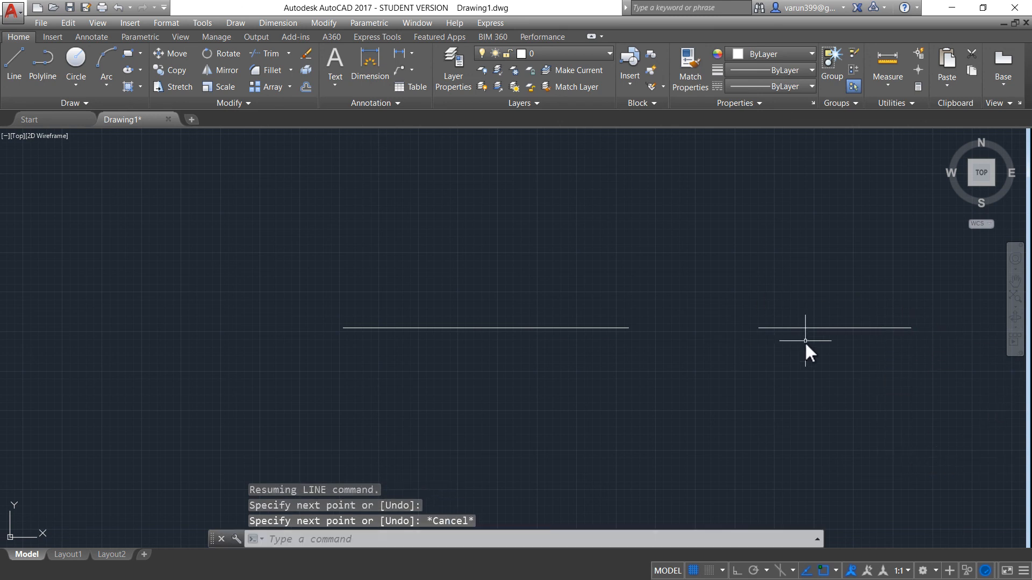
# Step: Draw a line bridging the gap between the facing ends of the two horizontal lines
pyautogui.press('Return')
pyautogui.click(630, 328)
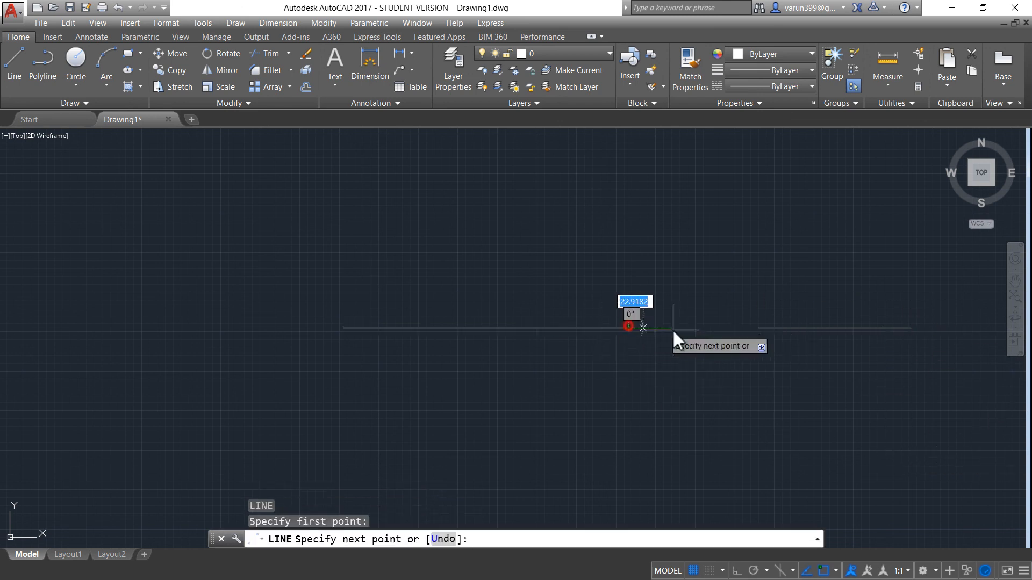
pyautogui.click(757, 329)
pyautogui.press('Escape')
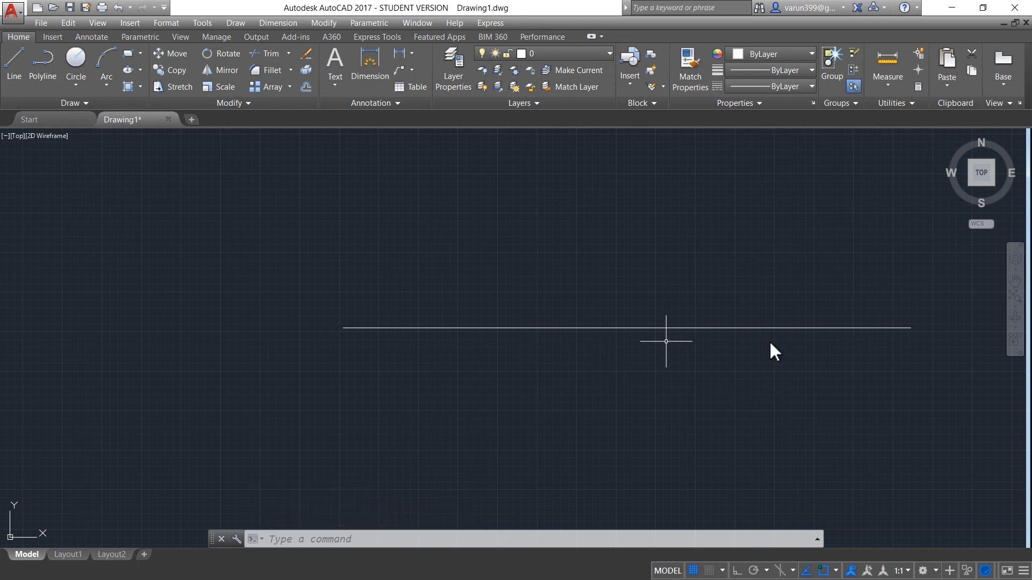
# Step: Select the three collinear segments to inspect them as separate objects, deselect them and undo the bridging line
pyautogui.click(540, 327)
pyautogui.click(686, 328)
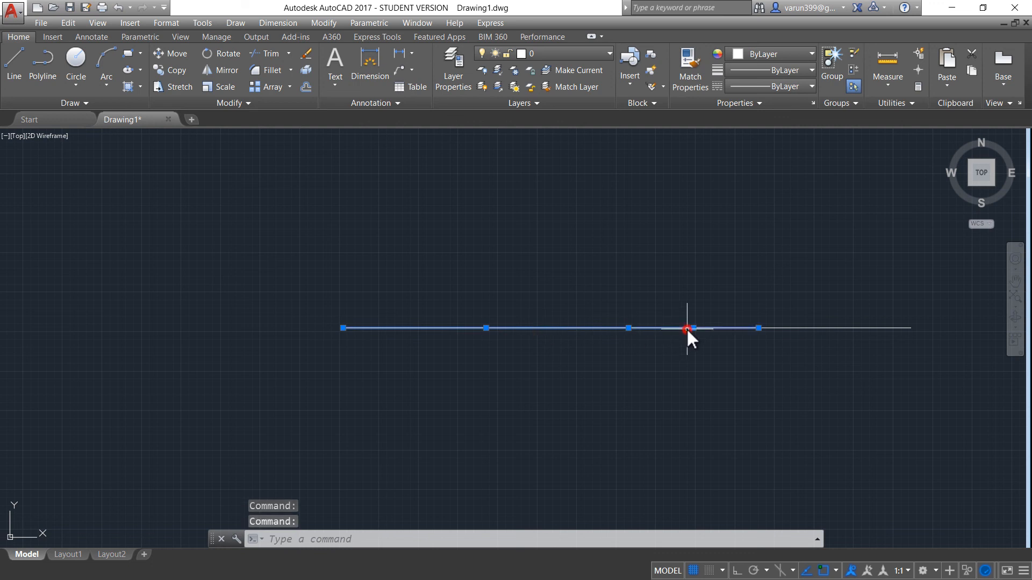
pyautogui.click(813, 325)
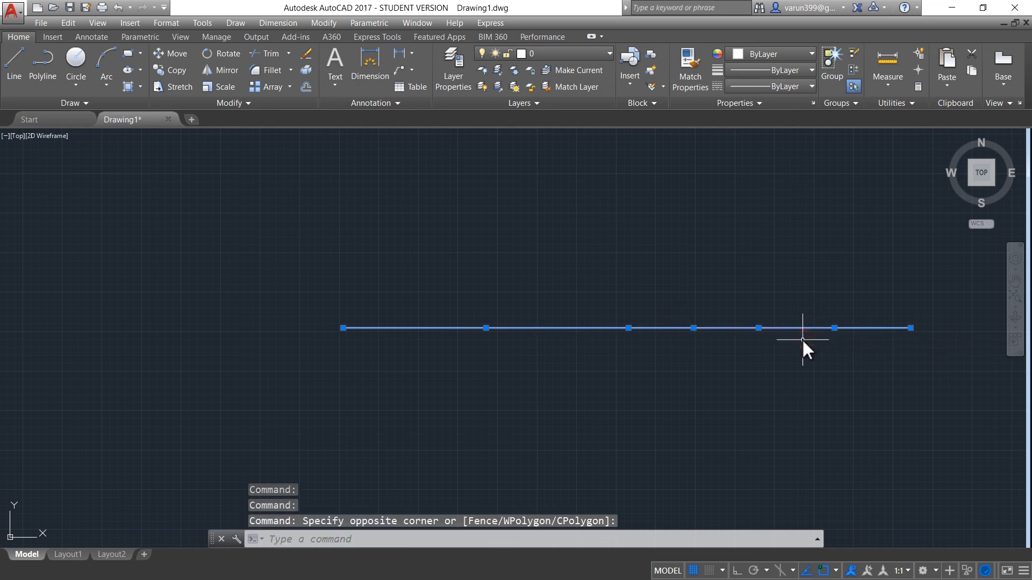
pyautogui.press('Escape')
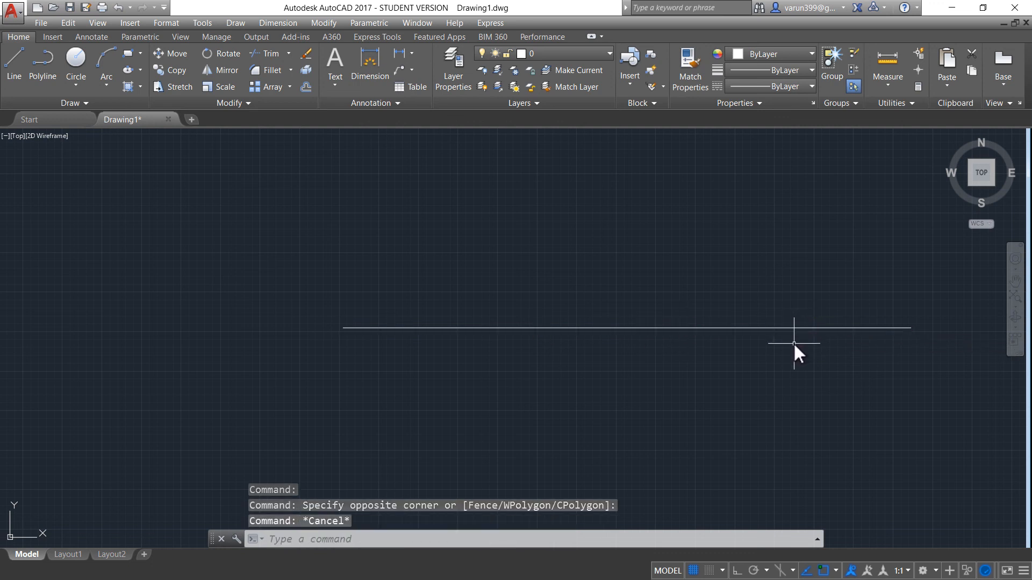
pyautogui.hotkey('ctrl', 'z')
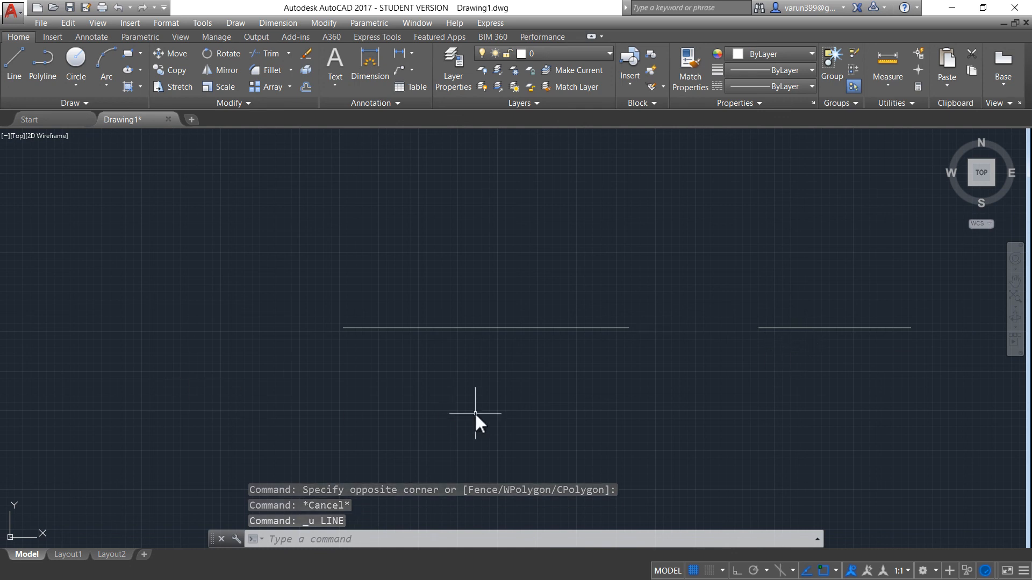
# Step: Join the two separated horizontal lines into a single line with the Join command
pyautogui.write('j')
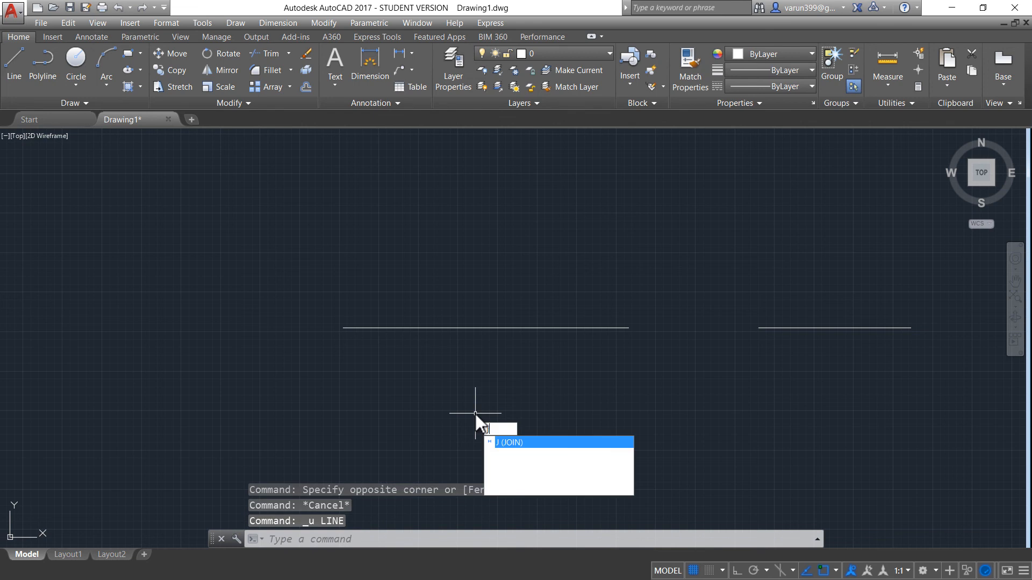
pyautogui.press('Return')
pyautogui.click(809, 261)
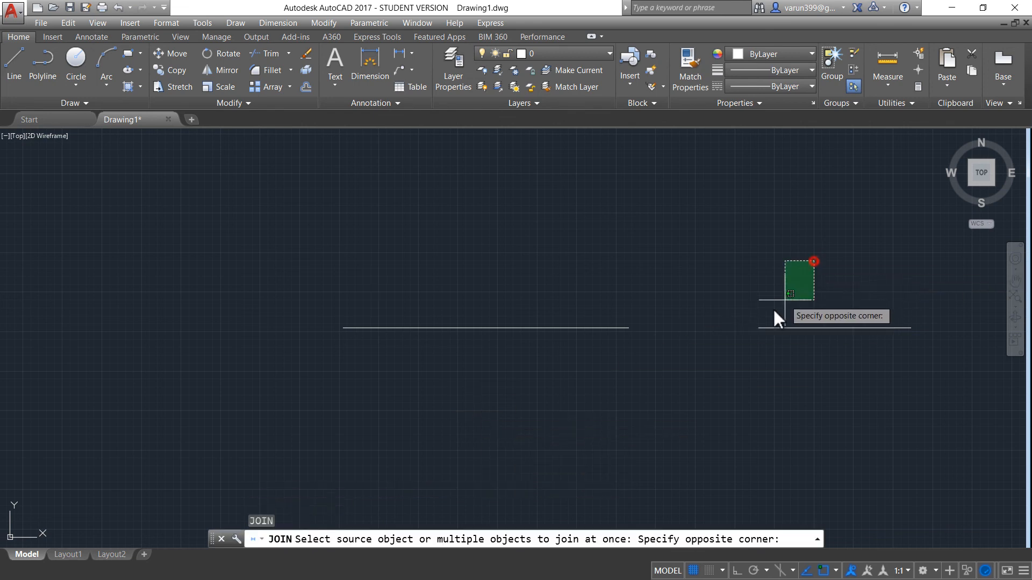
pyautogui.click(560, 378)
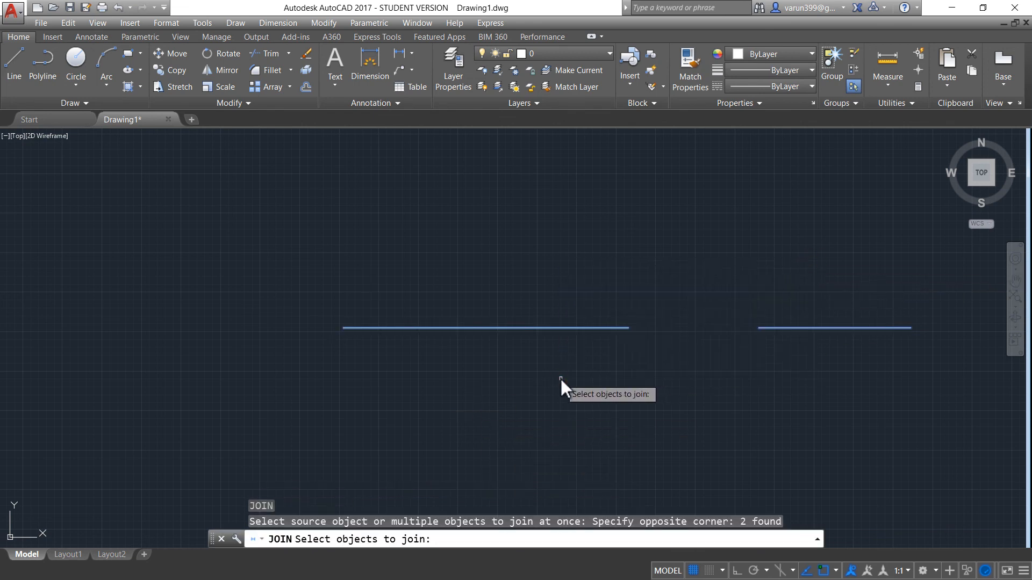
pyautogui.press('Return')
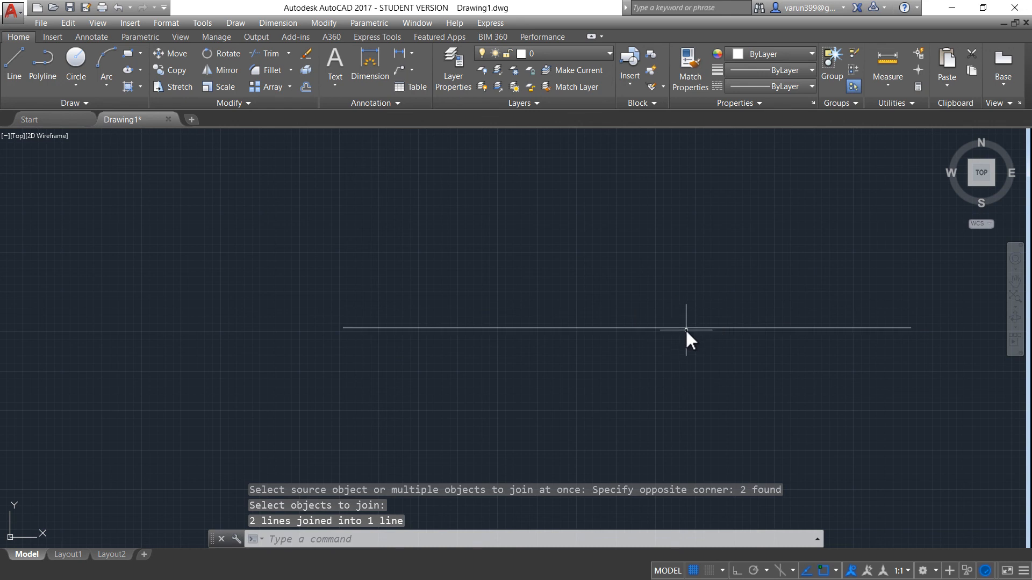
pyautogui.click(685, 329)
# Step: Draw an open zigzag chain of seven connected line segments below the horizontal line, and check one segment by selecting it
pyautogui.moveTo(405, 473); pyautogui.dragTo(385, 347, button='middle')
pyautogui.write('l')
pyautogui.press('Return')
pyautogui.click(268, 417)
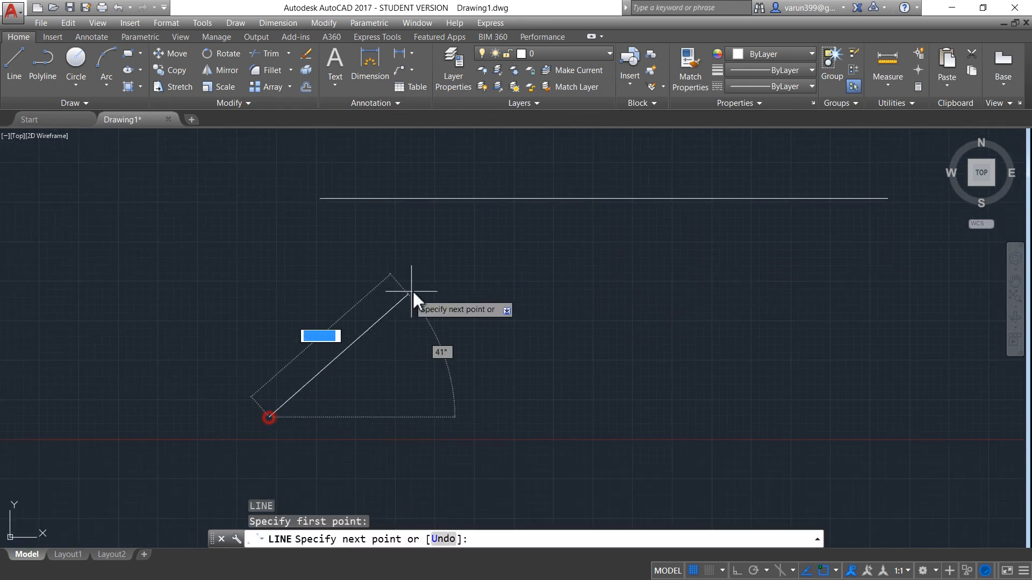
pyautogui.click(415, 290)
pyautogui.click(523, 397)
pyautogui.click(831, 261)
pyautogui.click(873, 364)
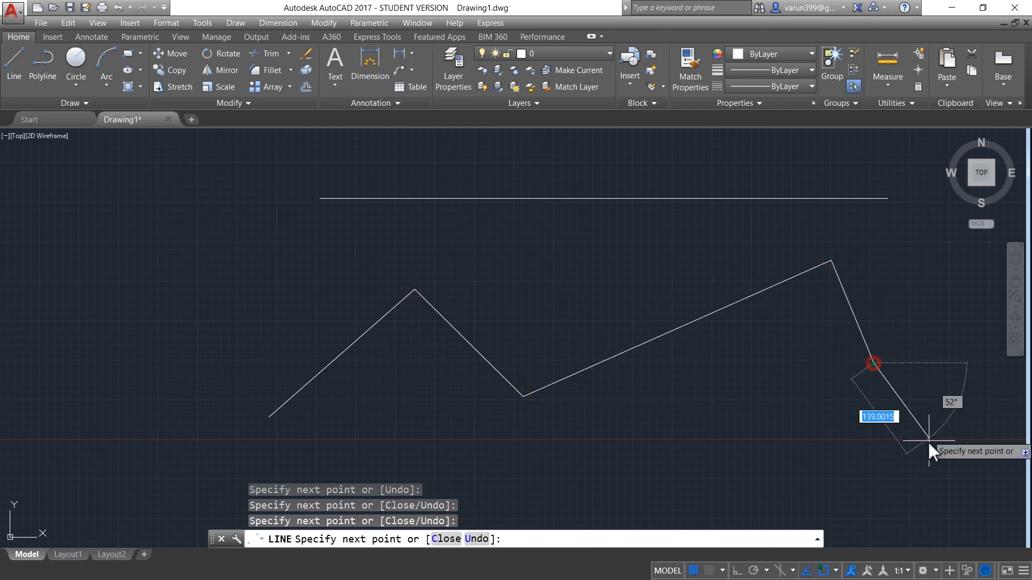
pyautogui.click(769, 490)
pyautogui.click(626, 441)
pyautogui.click(509, 480)
pyautogui.press('Escape')
pyautogui.press('Escape')
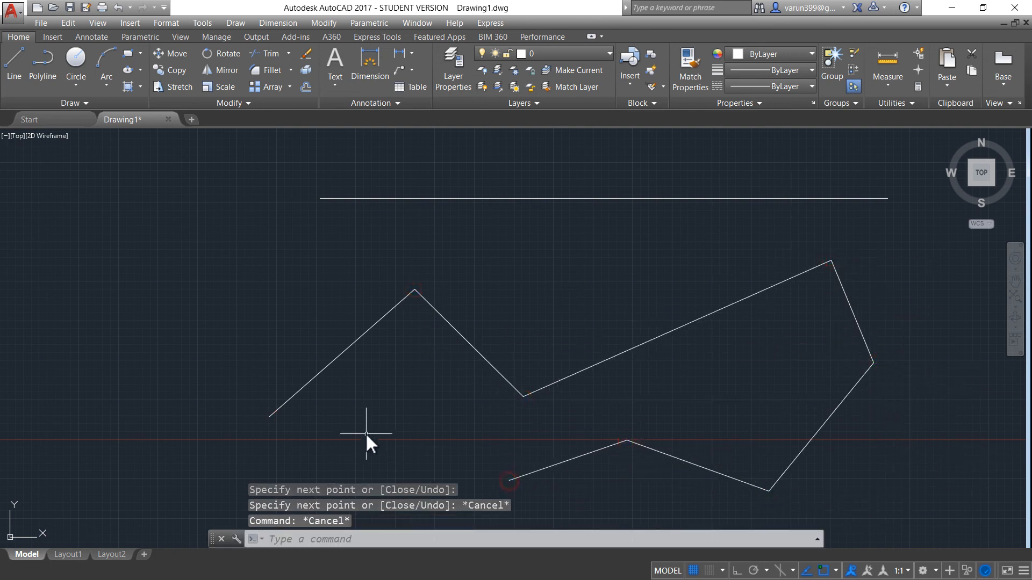
pyautogui.click(348, 350)
pyautogui.press('Escape')
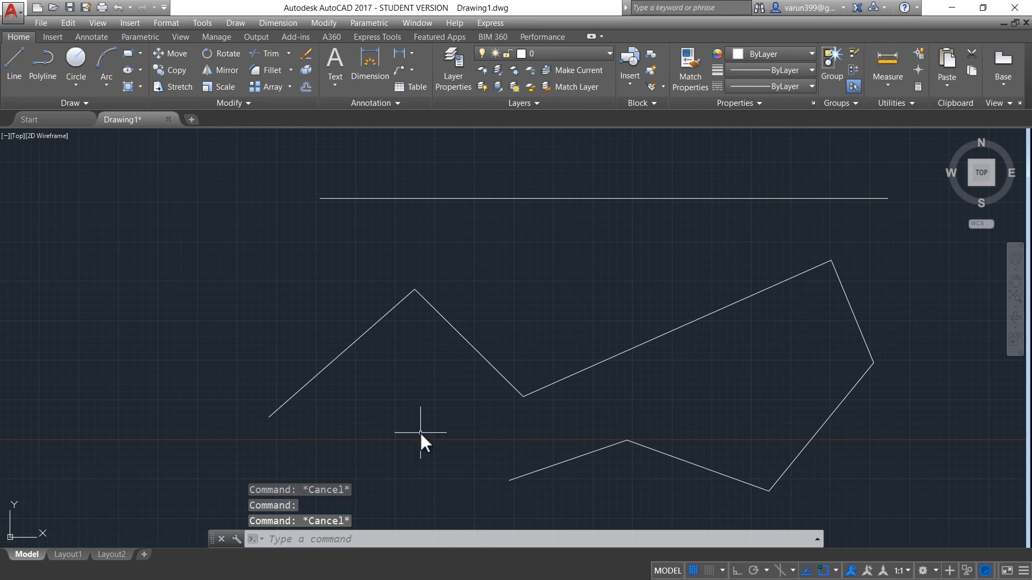
# Step: Join all seven zigzag segments into one polyline with the Join command and select it to check the result
pyautogui.moveTo(427, 469); pyautogui.dragTo(430, 425, button='middle')
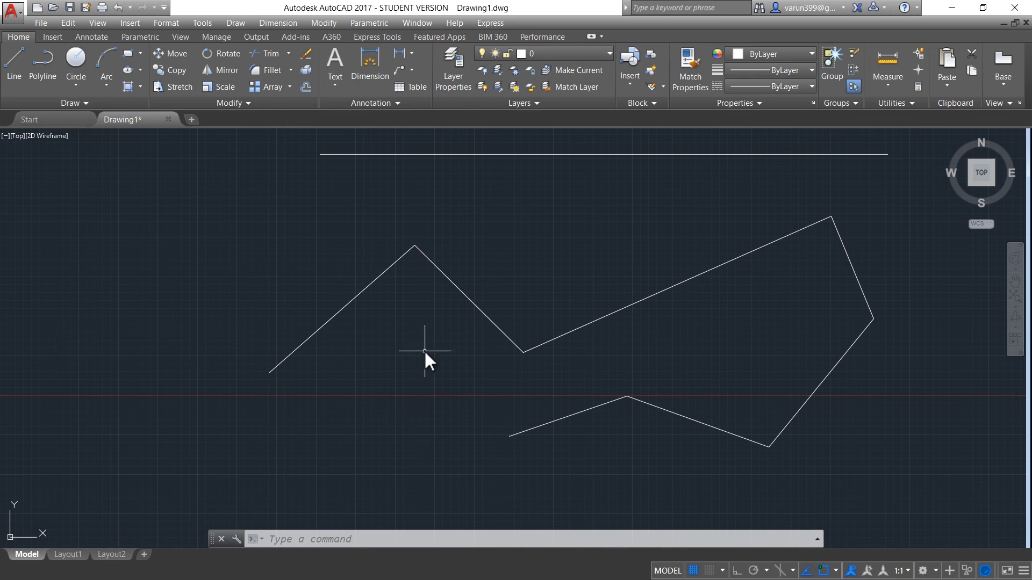
pyautogui.write('J')
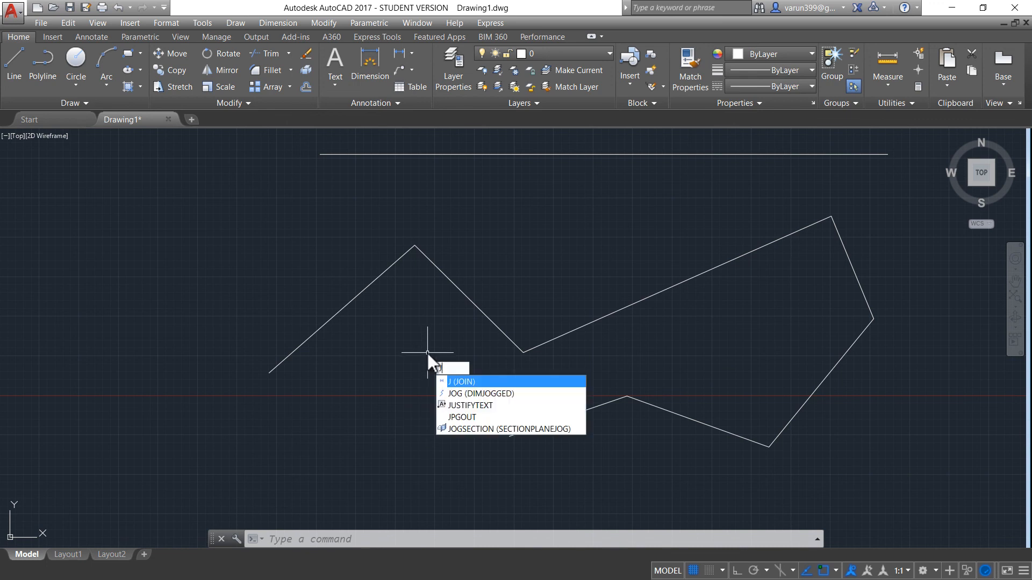
pyautogui.press('Return')
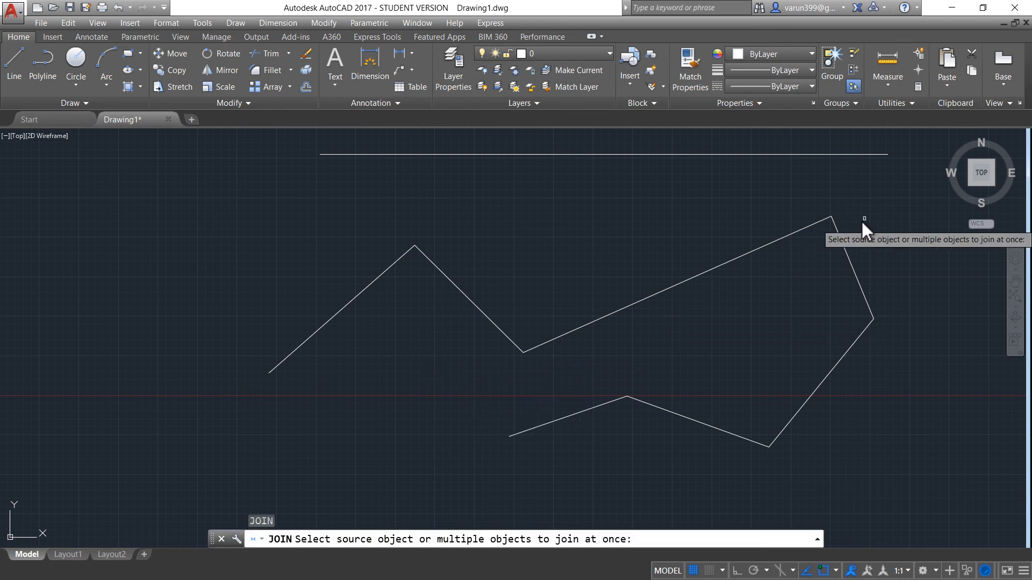
pyautogui.click(929, 195)
pyautogui.click(213, 462)
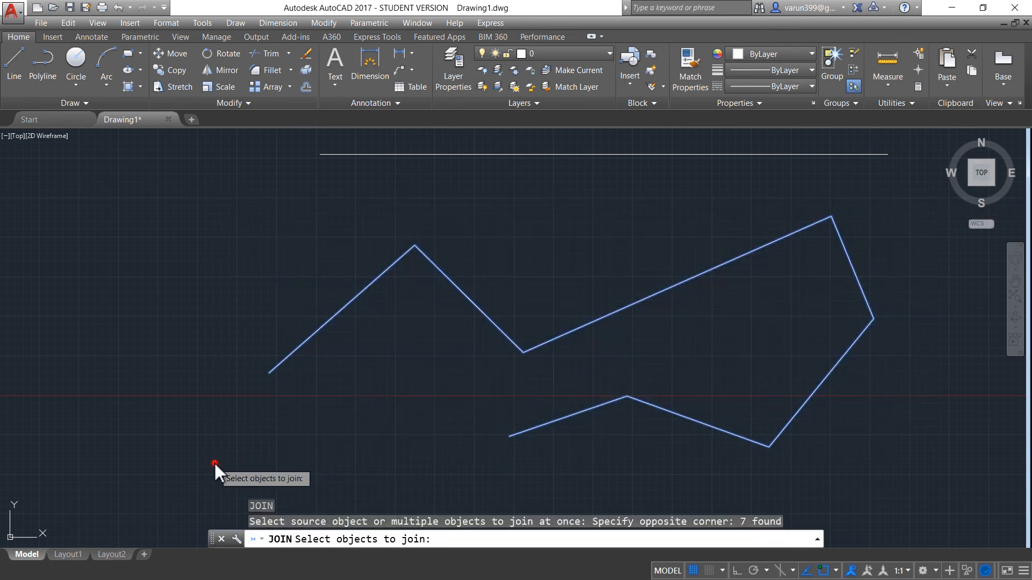
pyautogui.press('Return')
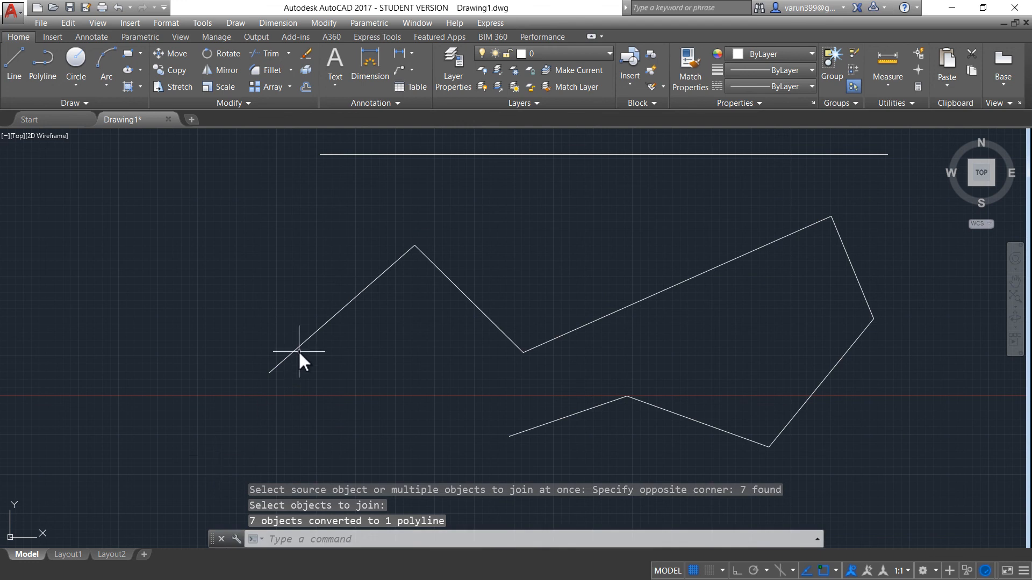
pyautogui.click(267, 522)
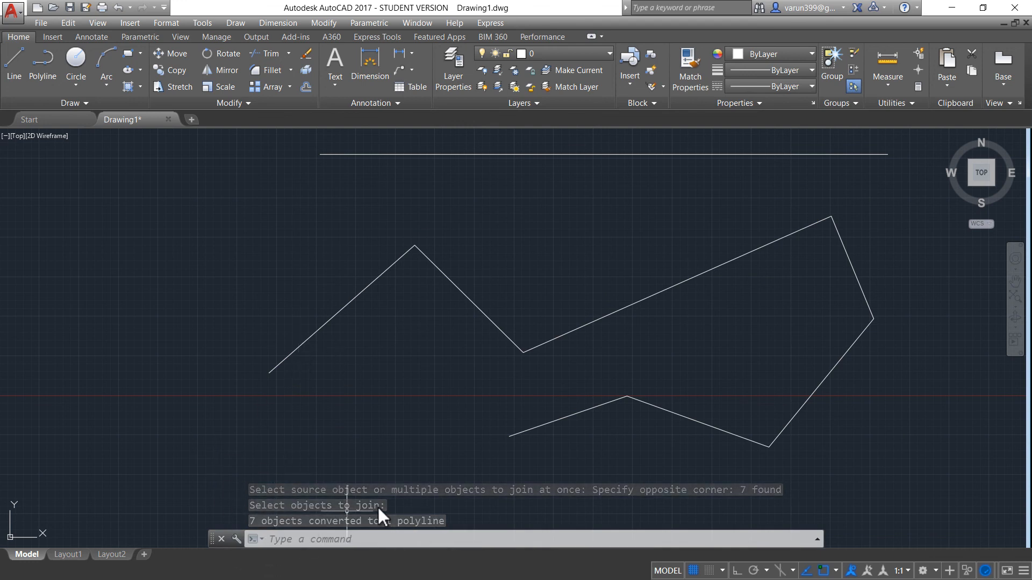
pyautogui.click(382, 273)
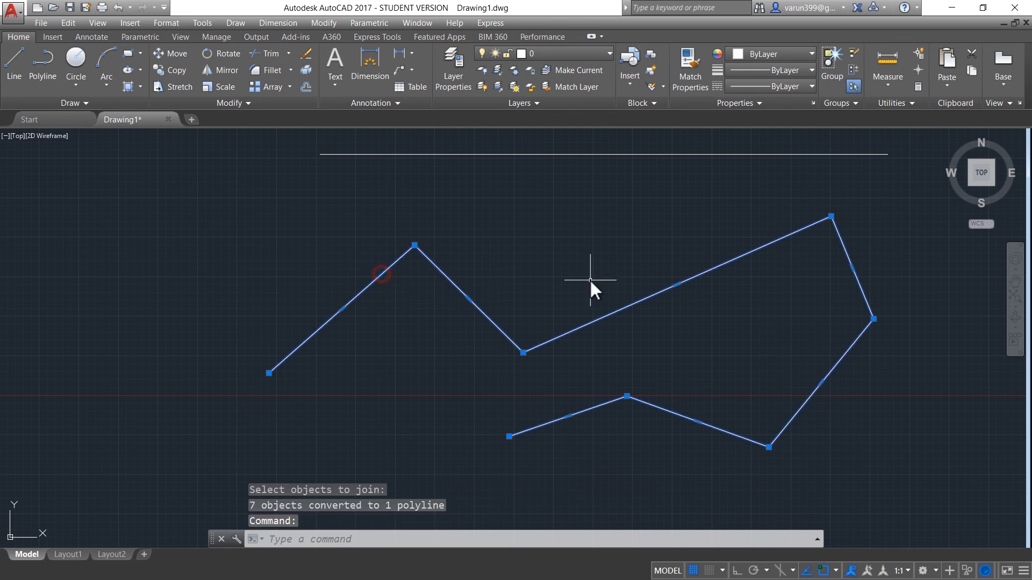